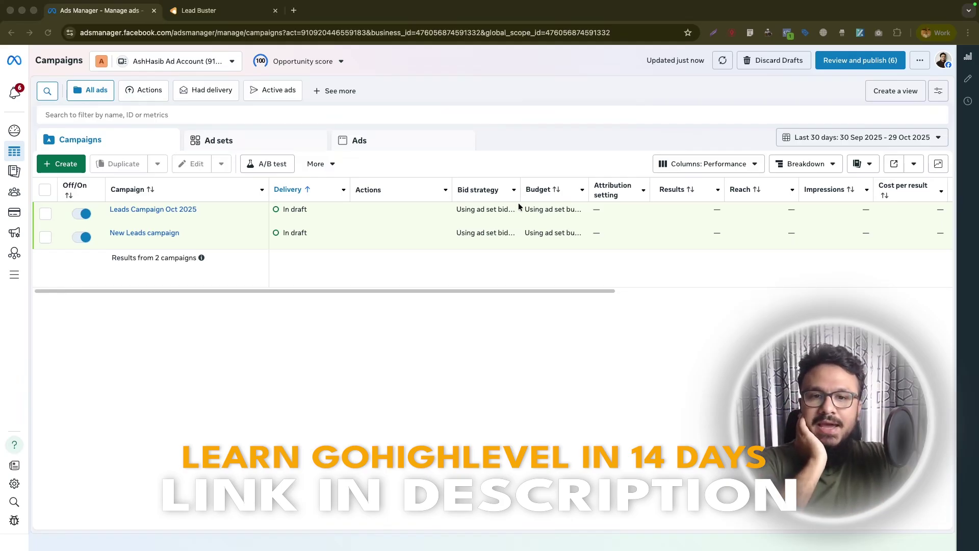
- Open the New Leads ad in Leads Campaign Oct 2025 for editing, then switch to Lead Buster
left_click(47, 213)
key("alt+3")
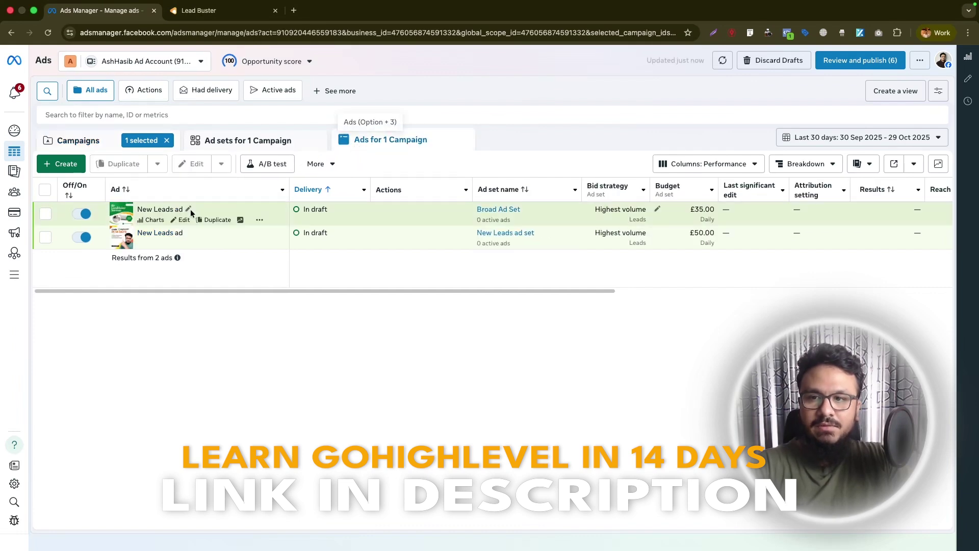
left_click(185, 219)
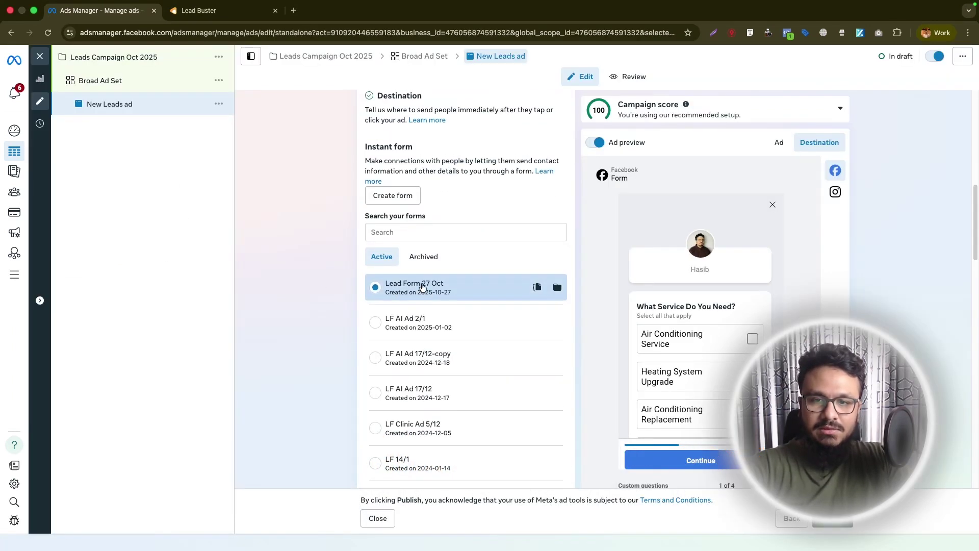
left_click(210, 14)
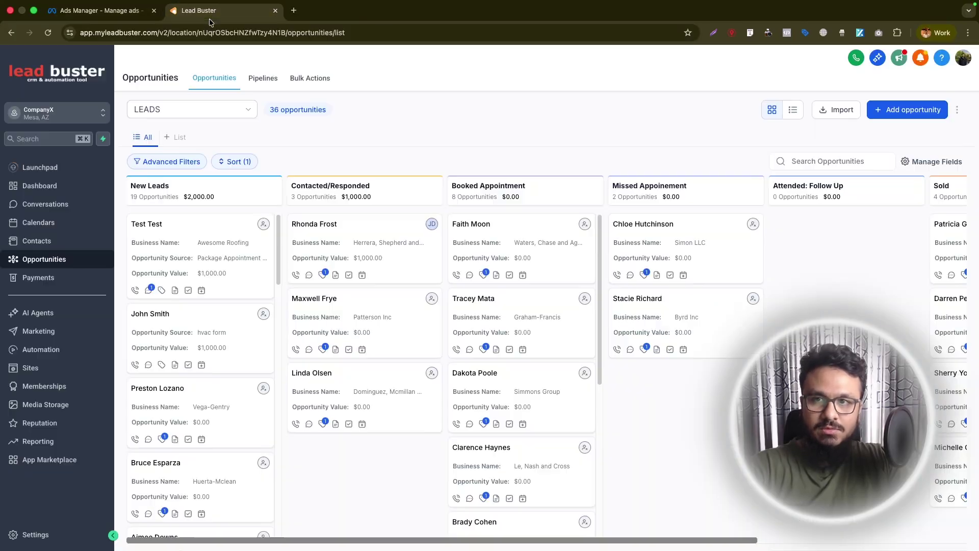
left_click(36, 537)
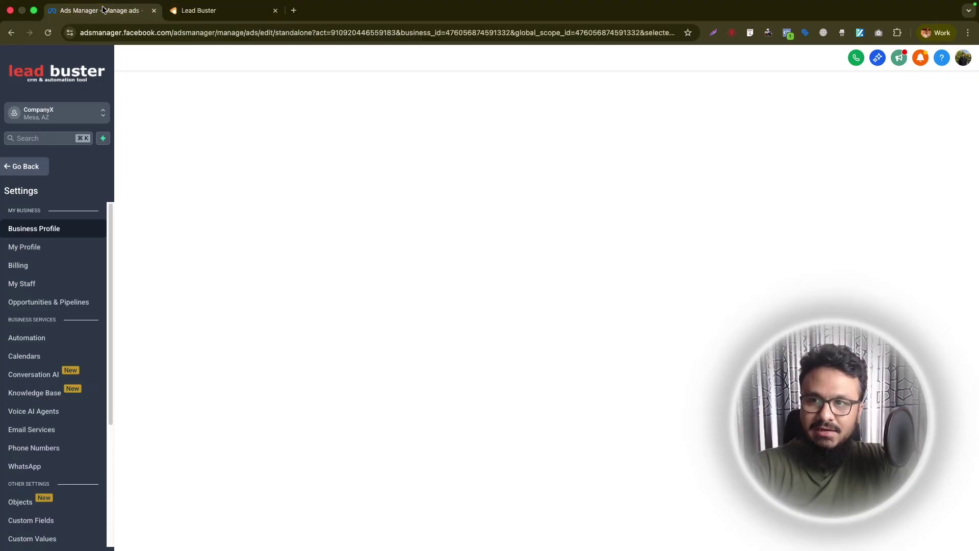
left_click(103, 10)
key("ctrl+Tab")
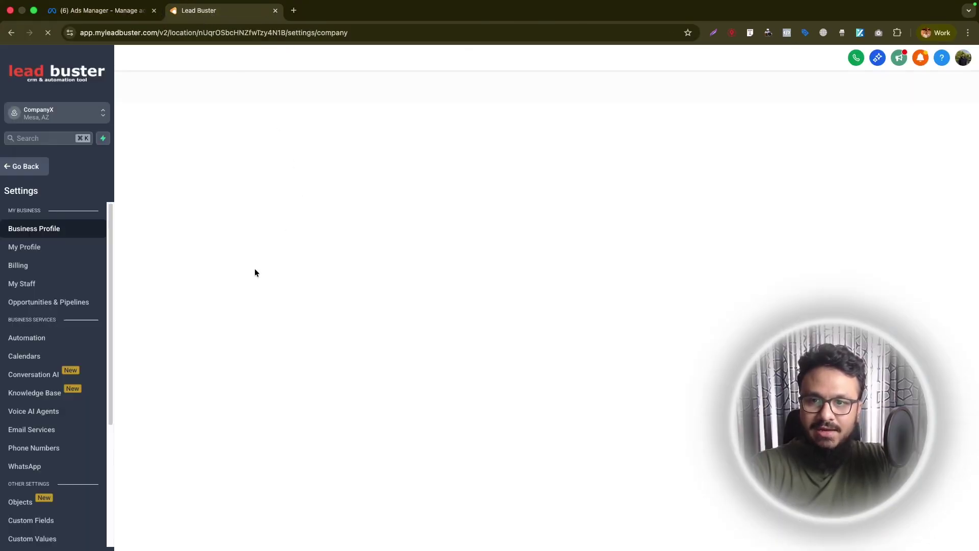
scroll(23, 465, "down", 3)
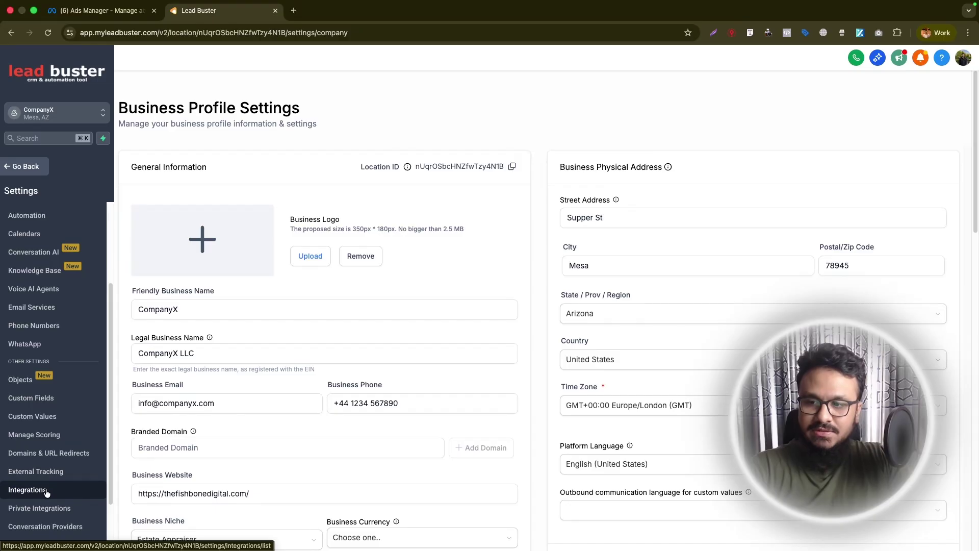
left_click(46, 491)
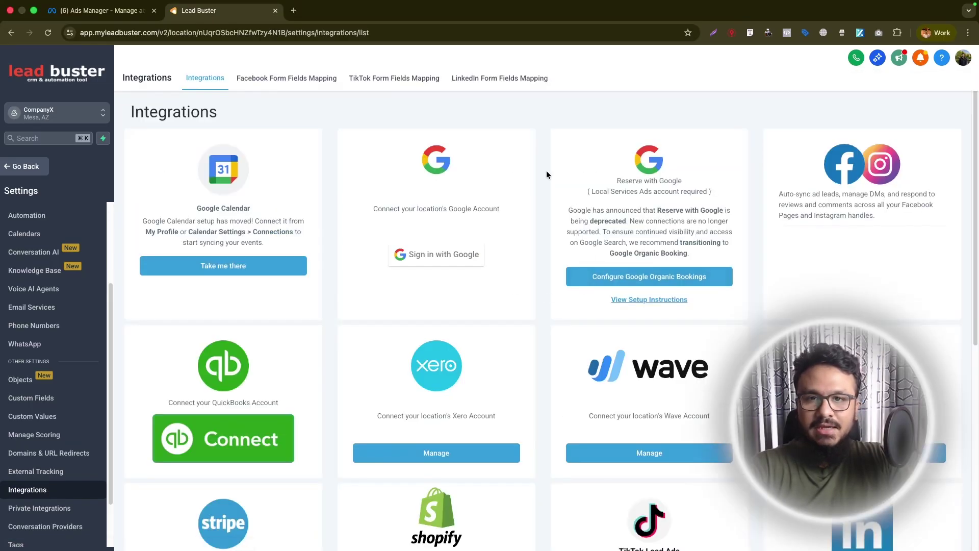
left_click(288, 80)
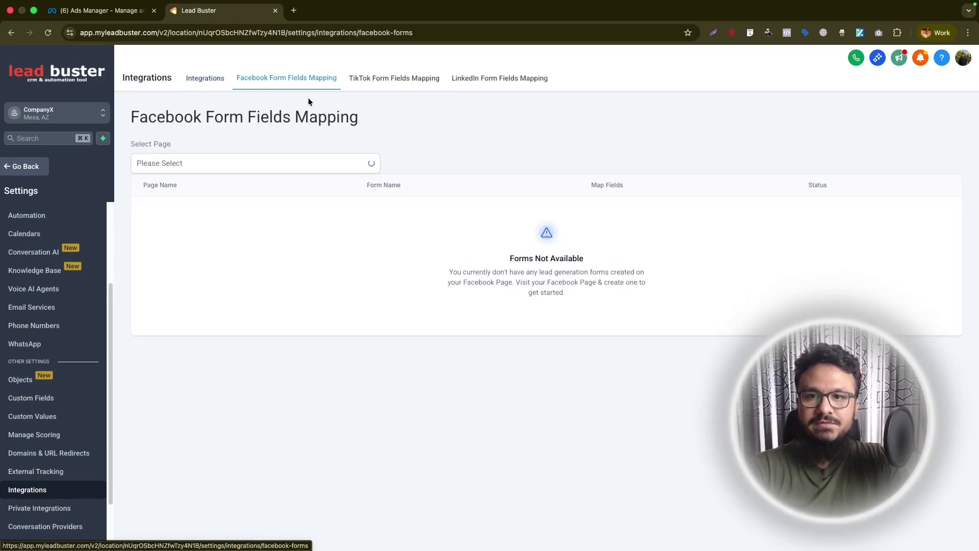
left_click_drag(300, 214, 392, 216)
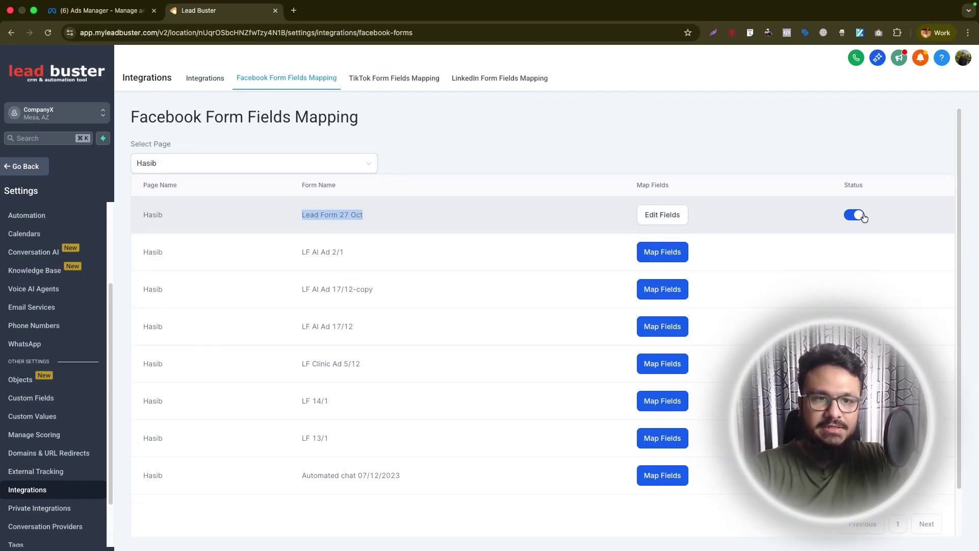
left_click(23, 166)
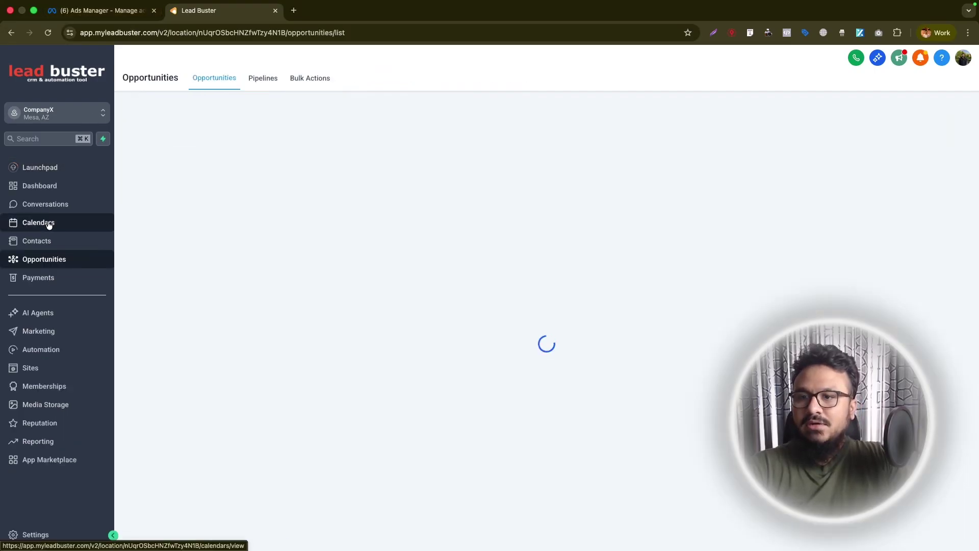
left_click(104, 9)
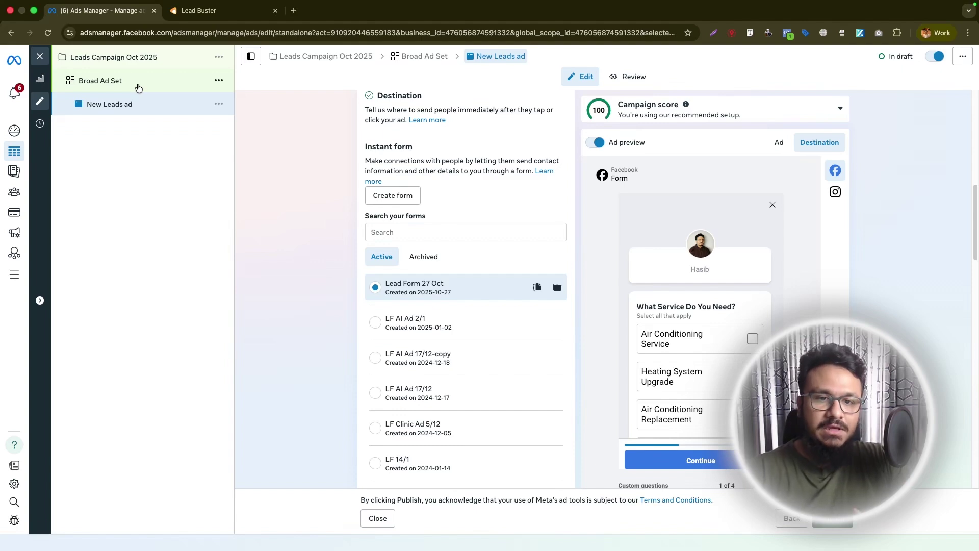
left_click(204, 10)
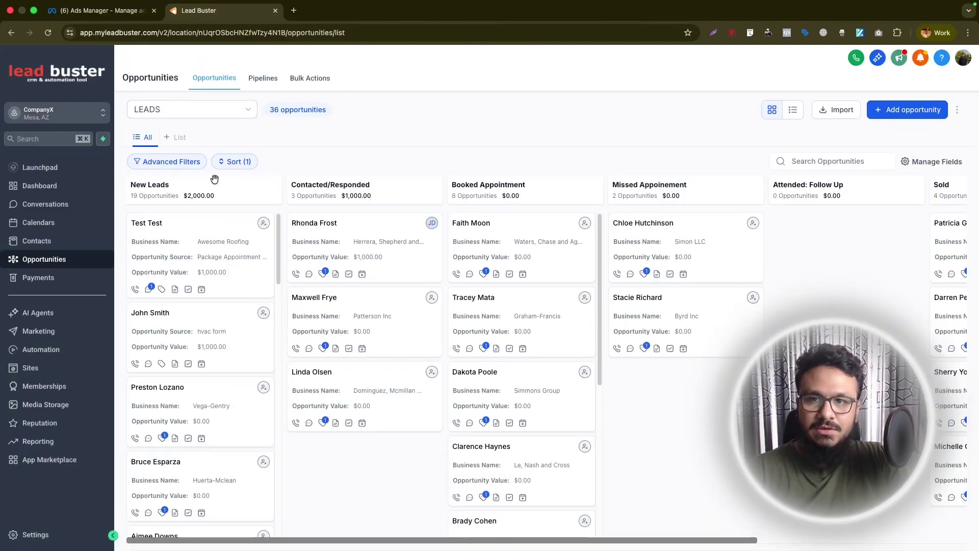
left_click(62, 233)
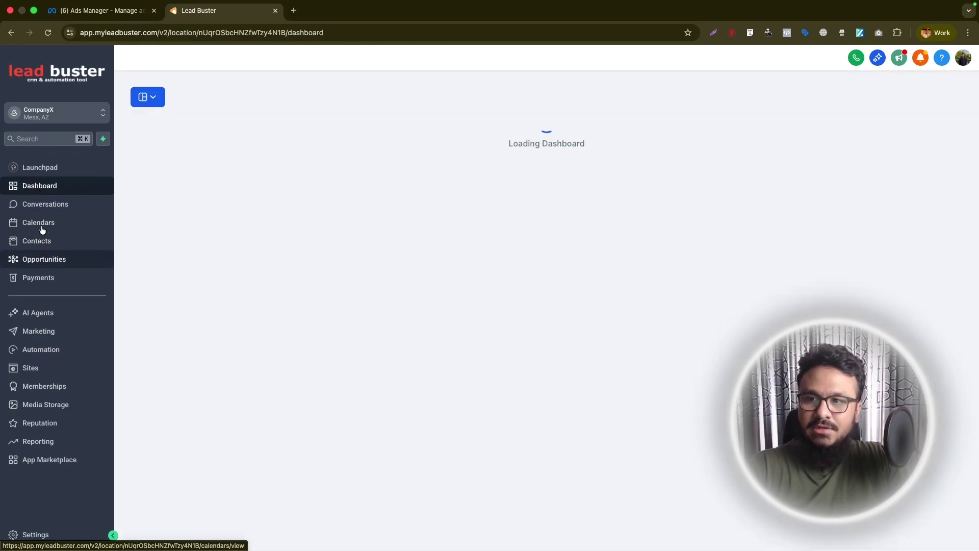
left_click(45, 261)
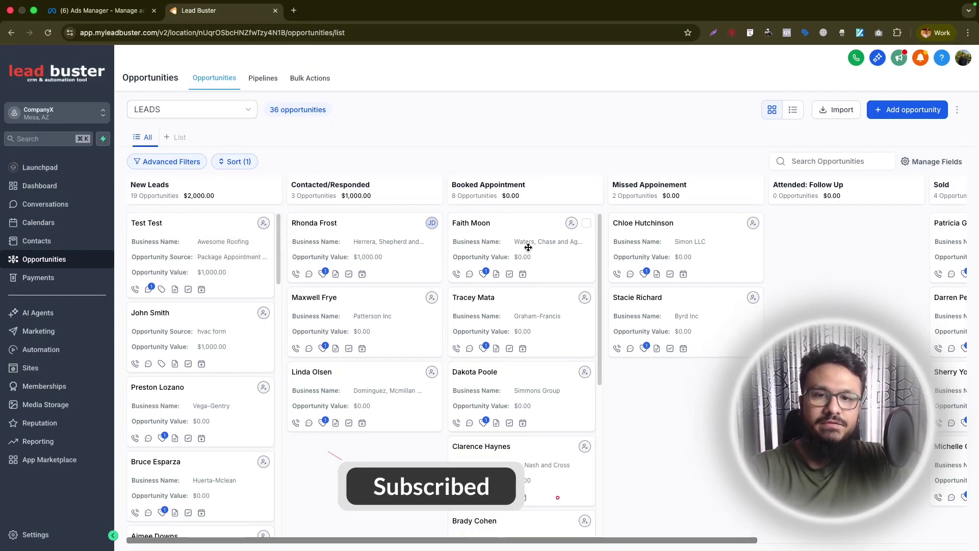
left_click_drag(620, 540, 830, 541)
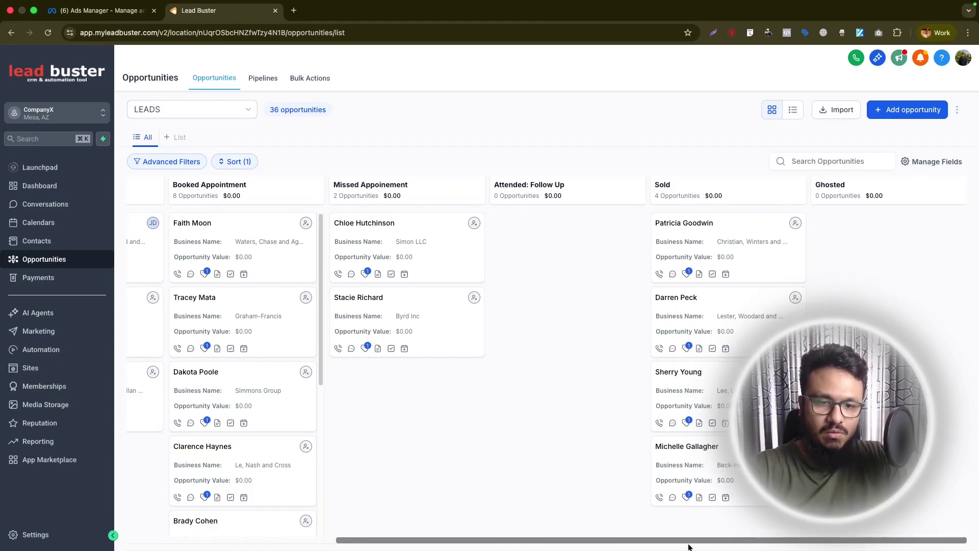
left_click_drag(688, 541, 436, 508)
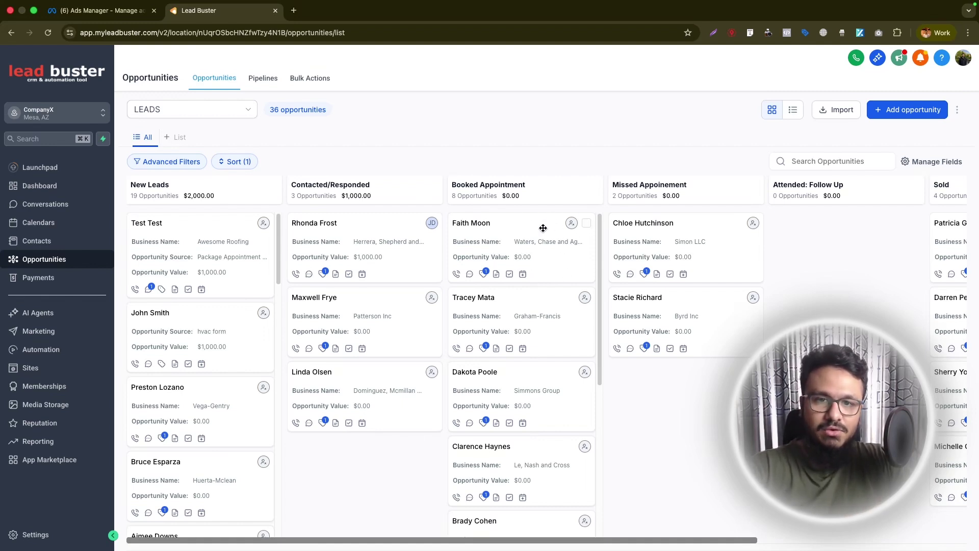
scroll(710, 538, "right", 3)
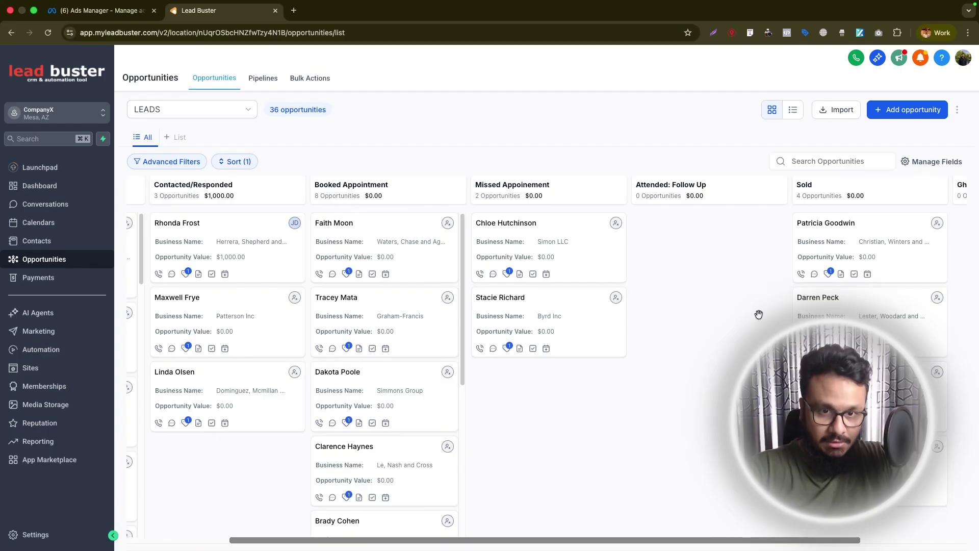
scroll(719, 539, "right", 3)
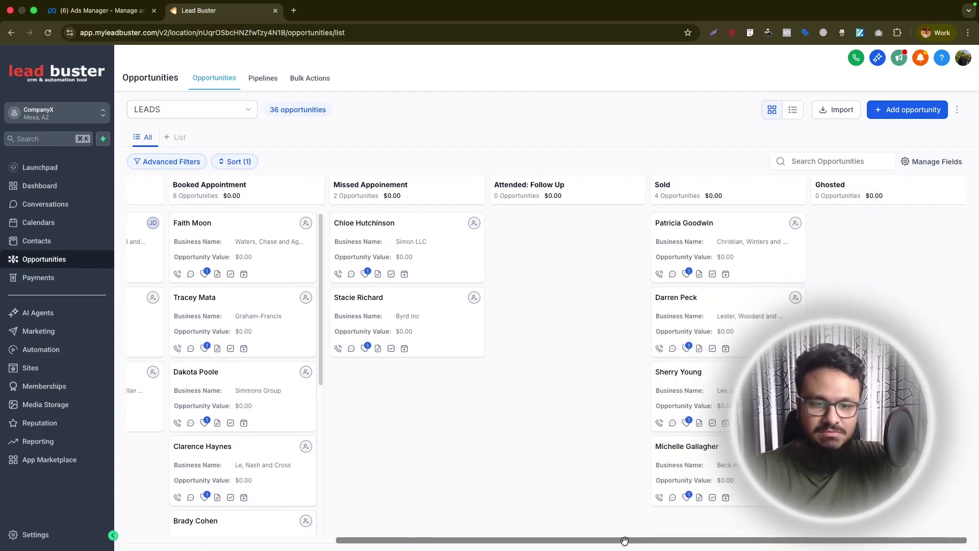
scroll(561, 533, "left", 2)
scroll(561, 534, "left", 5)
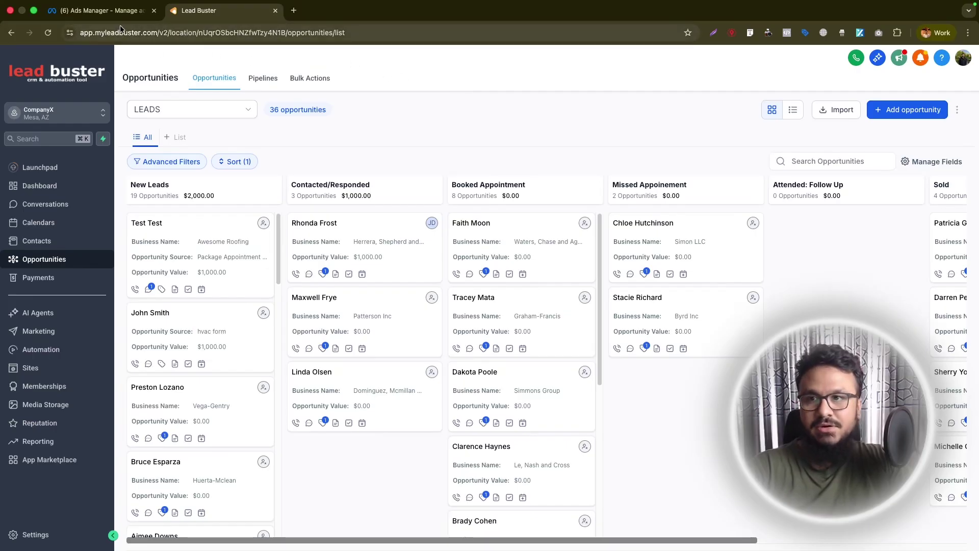
- Back in Ads Manager, close the ad editor without publishing the changes
left_click(105, 11)
left_click(40, 56)
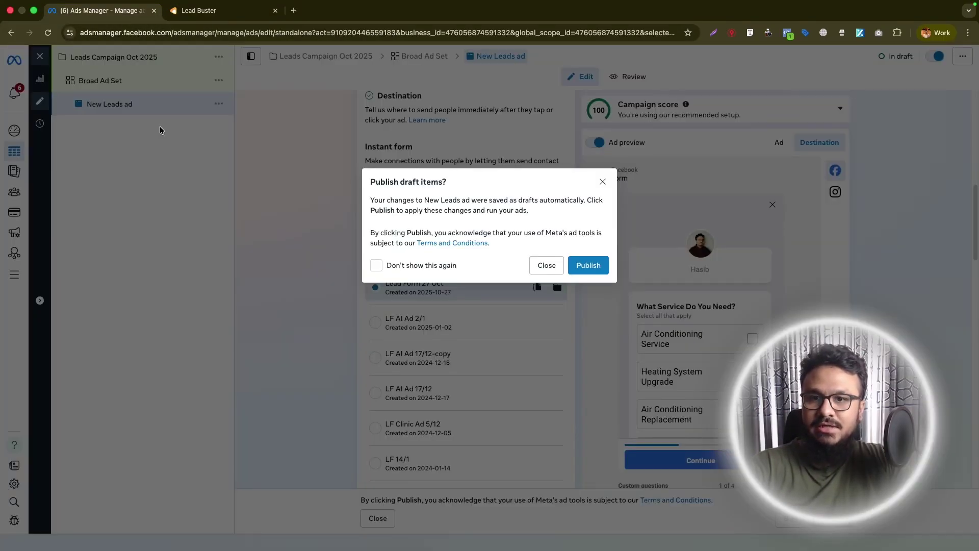
left_click(542, 265)
- Open Business Settings and pass the two-factor check with the authentication code
mouse_move(7, 255)
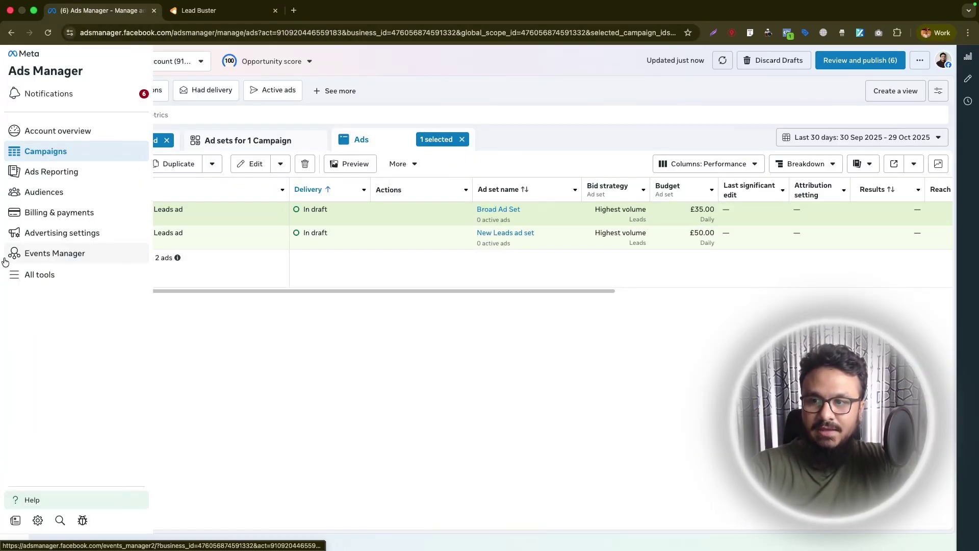
left_click(36, 521)
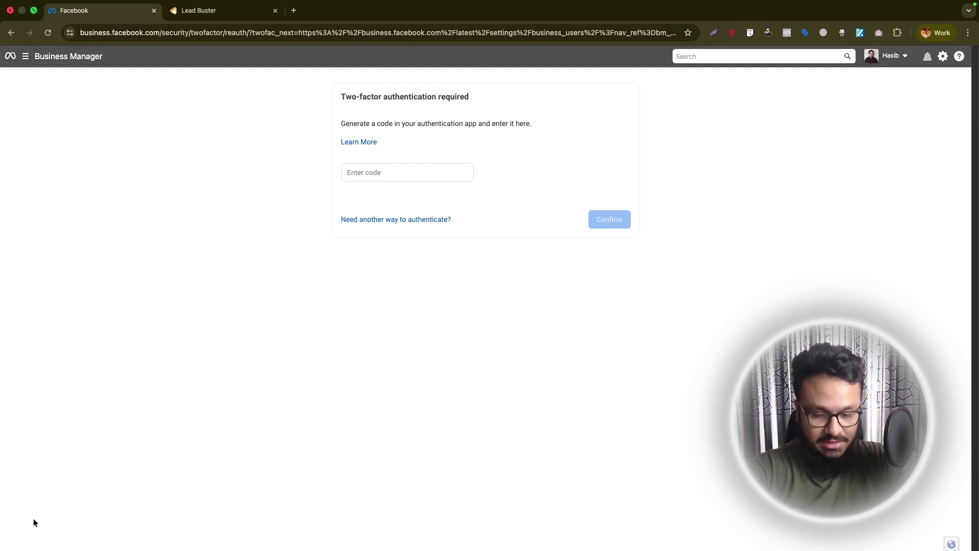
left_click(430, 173)
left_click(602, 213)
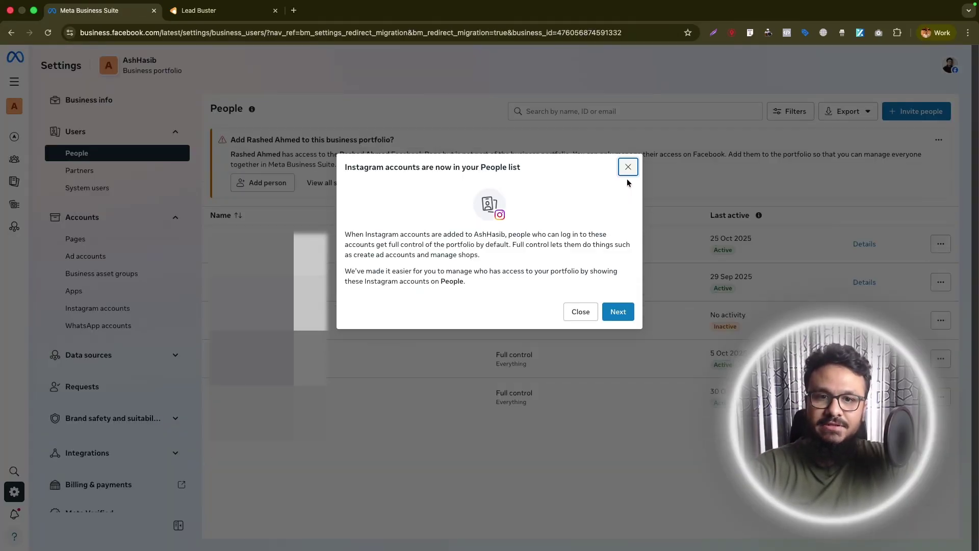
- Dismiss the popups, go to Data sources > Datasets and pixels, and start adding a dataset
left_click(626, 167)
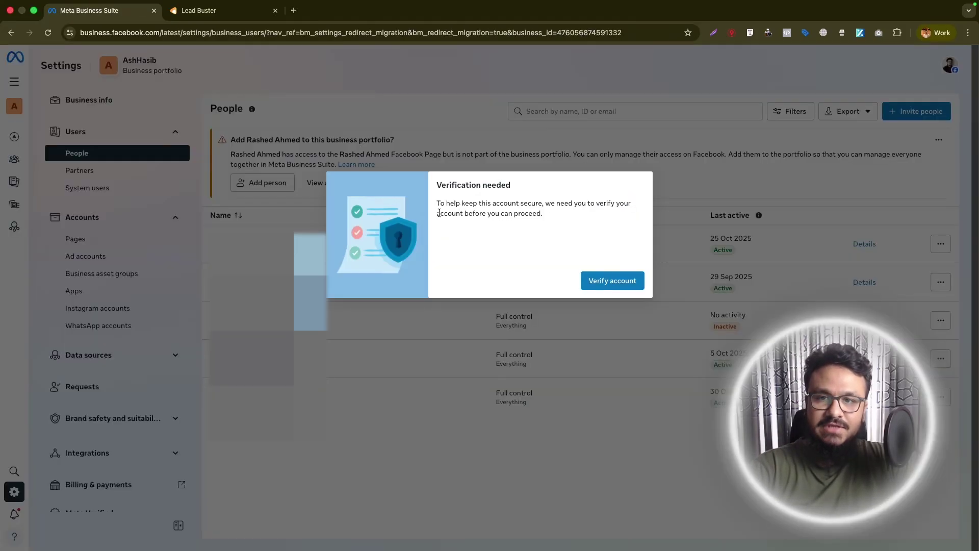
left_click(619, 284)
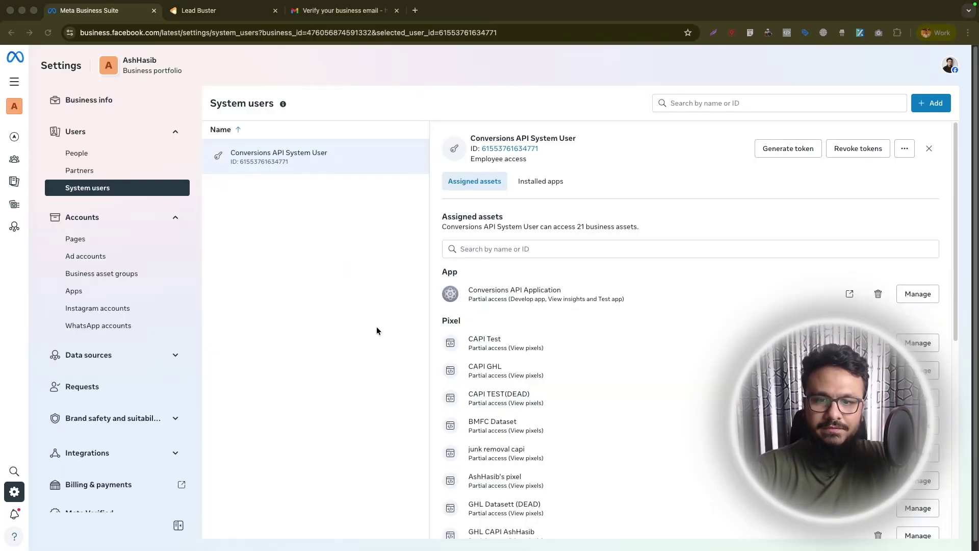
left_click(77, 364)
left_click(100, 397)
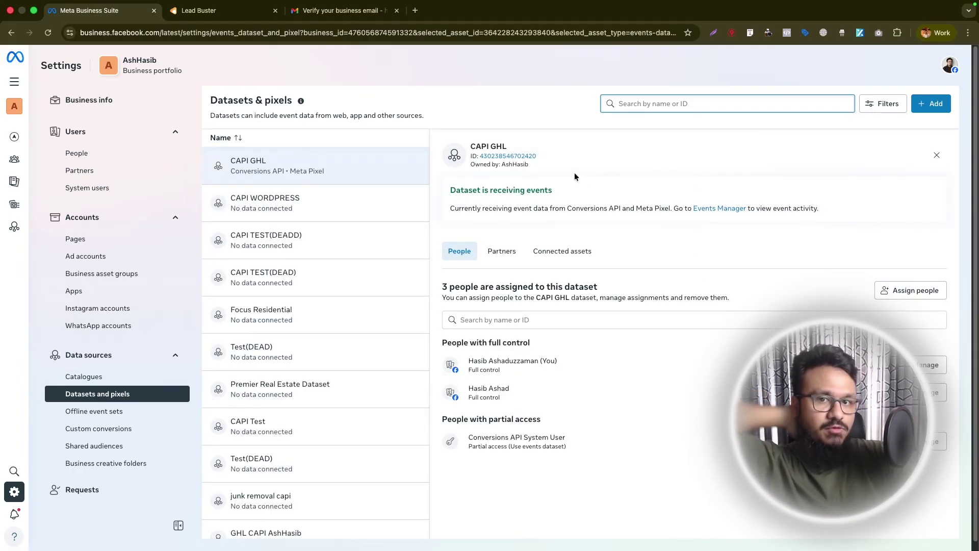
left_click(931, 104)
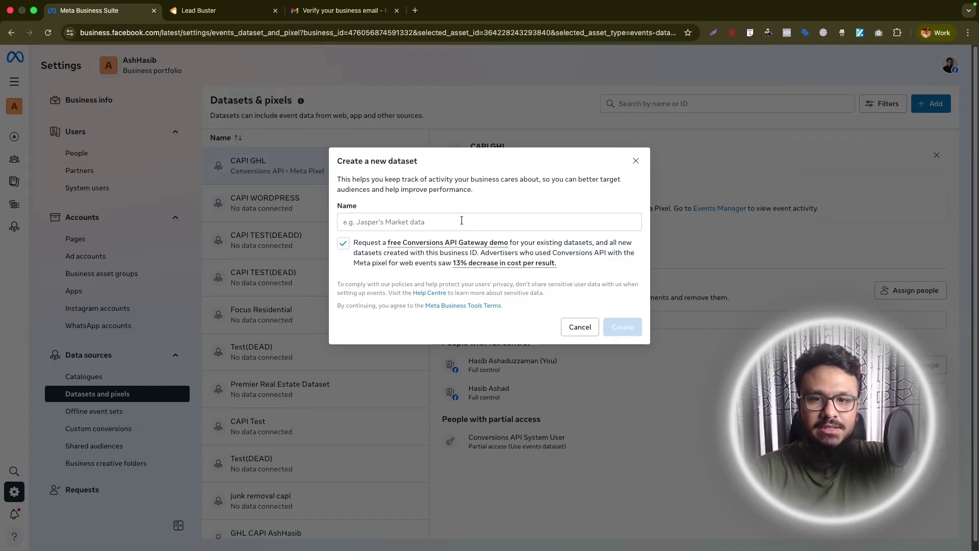
- Create a dataset named with the owner's name plus 'CAPI Pixel TEST', skipping the Gateway demo request
left_click(526, 224)
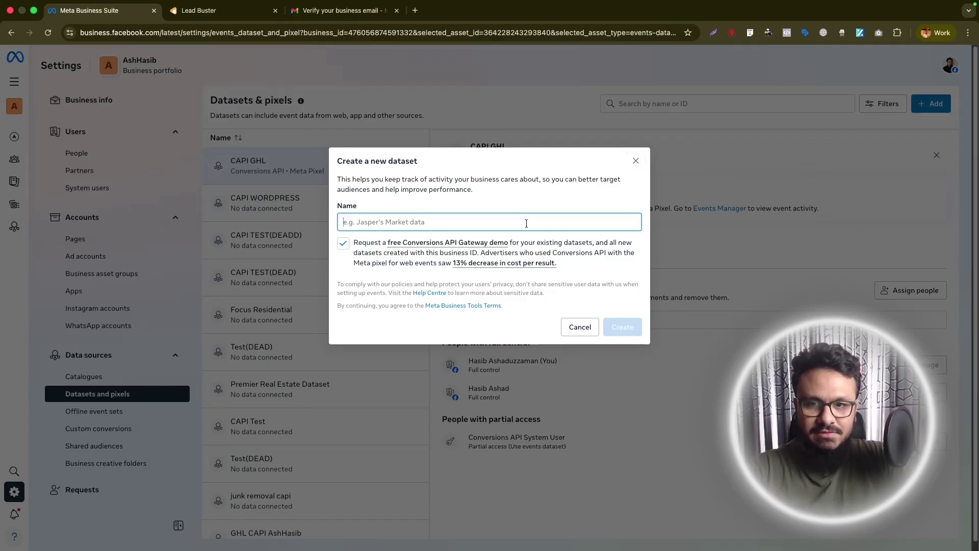
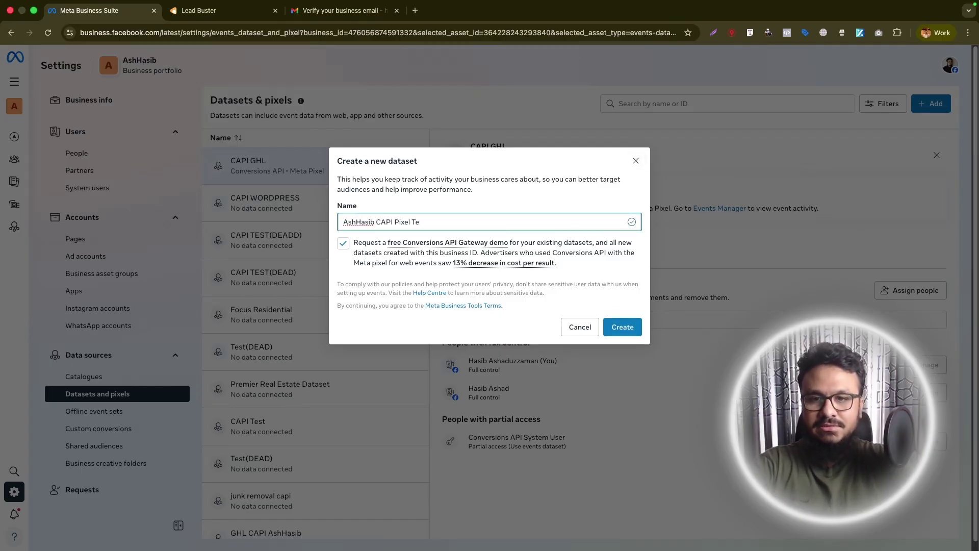
type("EST")
left_click(343, 243)
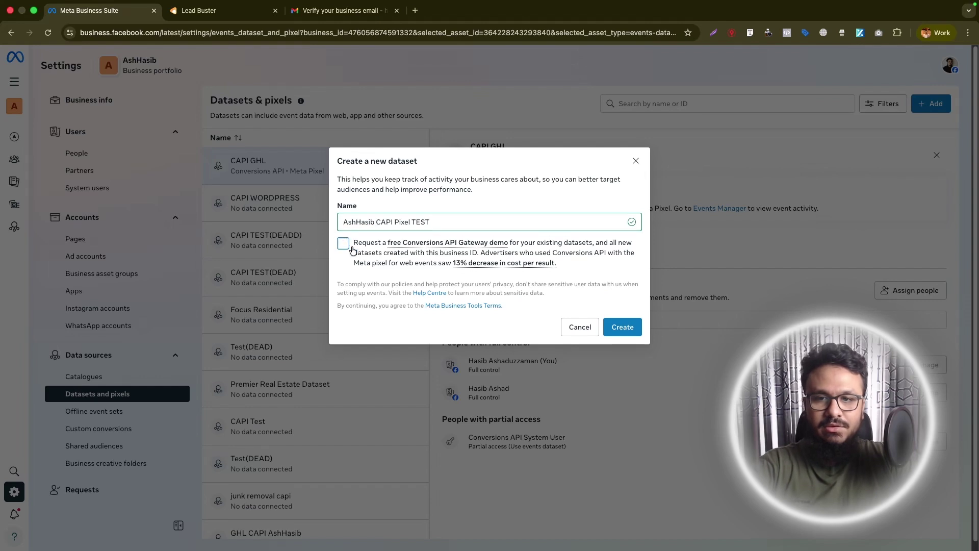
left_click(635, 331)
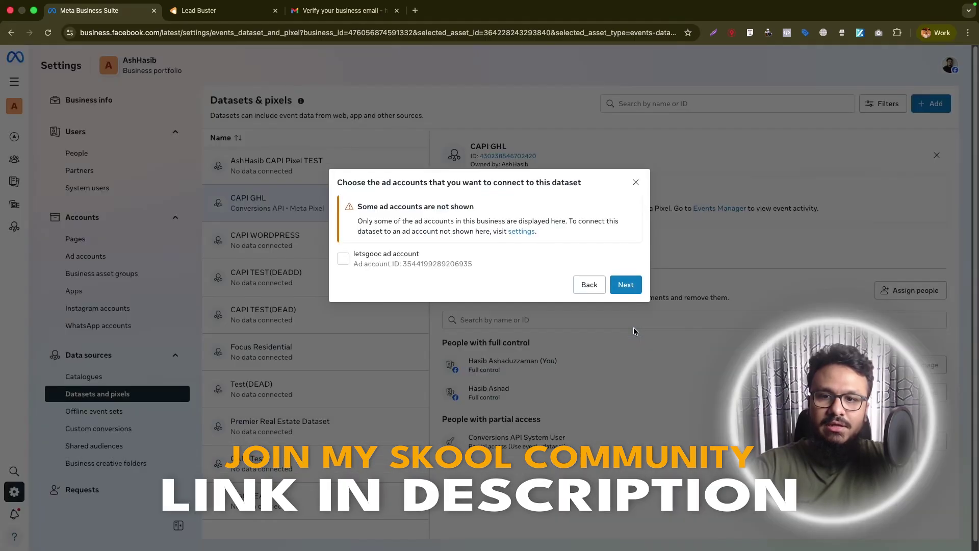
left_click(632, 287)
- Assign your own account to the dataset with full Manage events dataset control
left_click(925, 294)
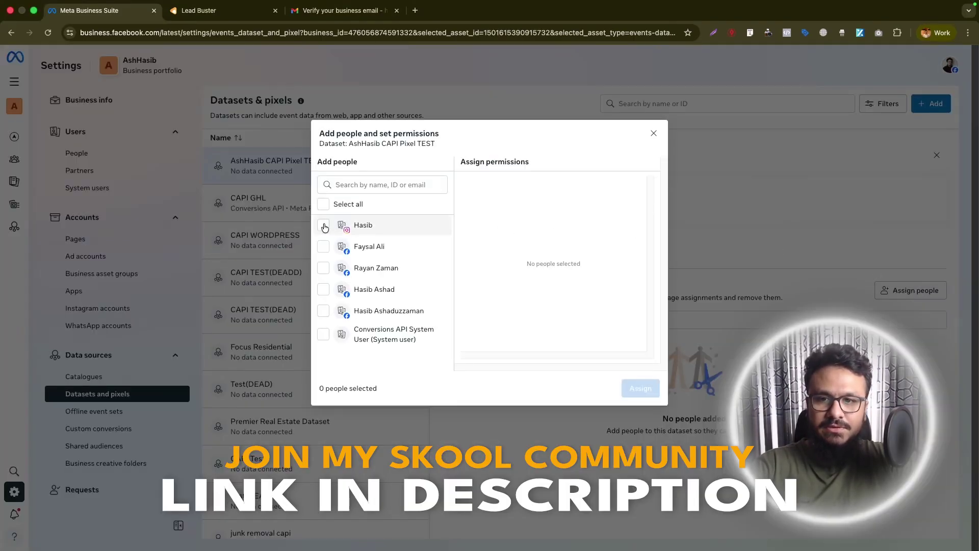
left_click(327, 314)
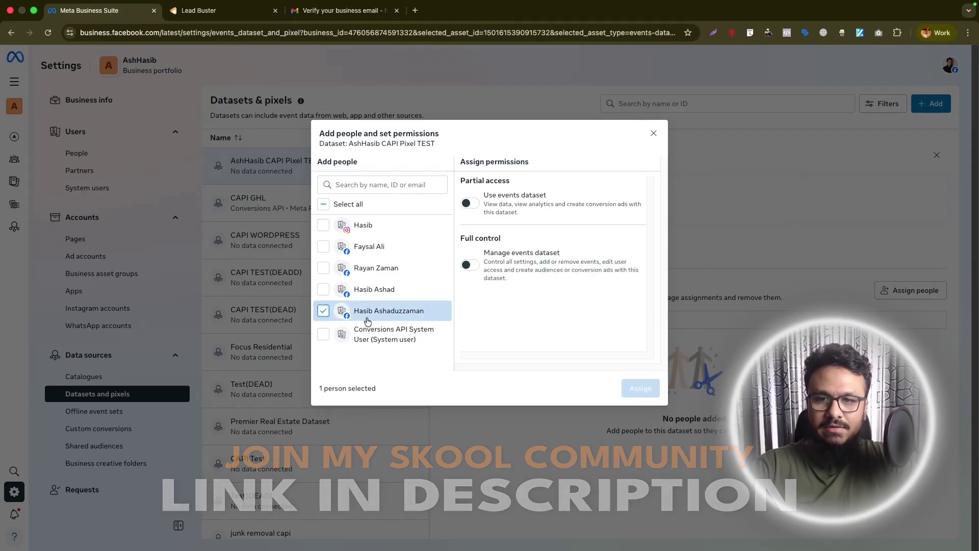
left_click(470, 265)
left_click(644, 390)
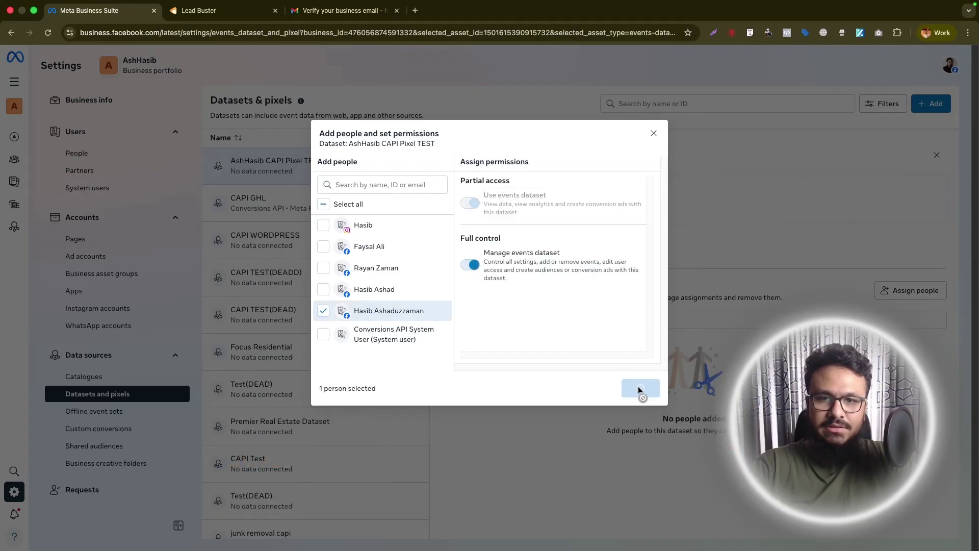
left_click(625, 346)
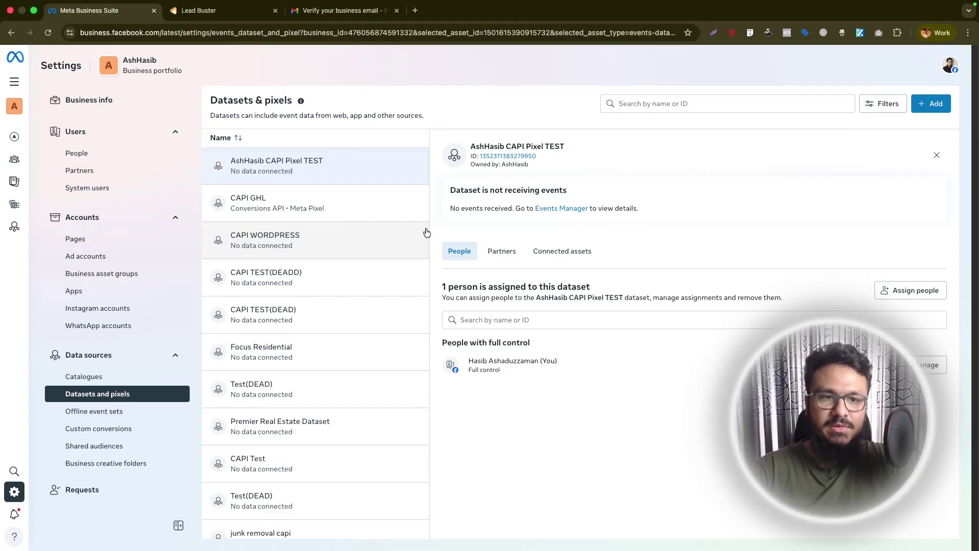
- Connect the business's ad account to CAPI Pixel TEST and open the dataset in Events Manager
left_click(534, 255)
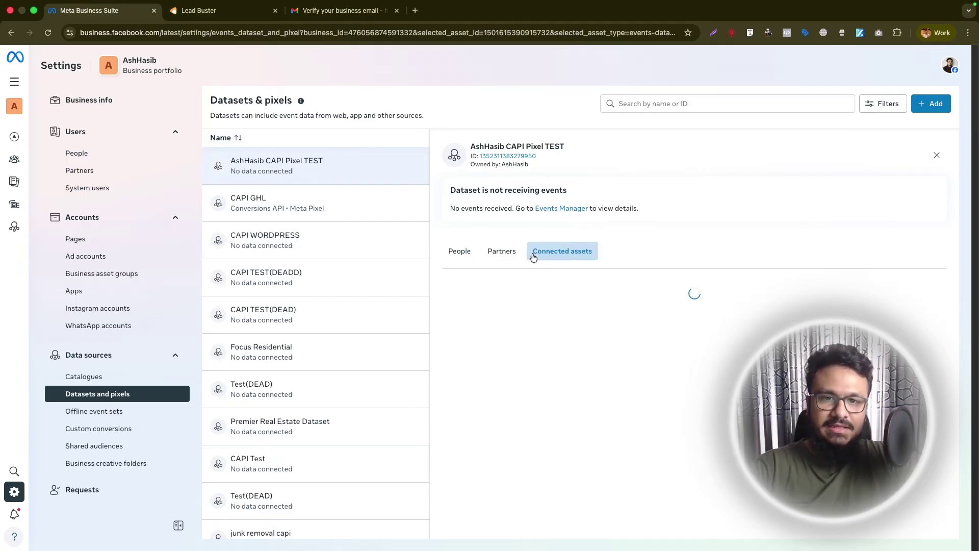
left_click(686, 442)
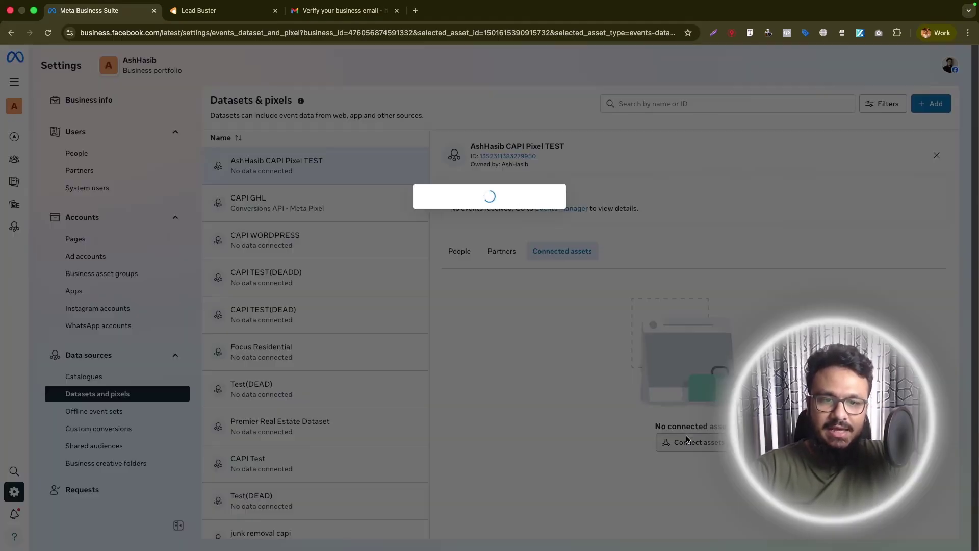
left_click(392, 226)
left_click(426, 200)
left_click(651, 388)
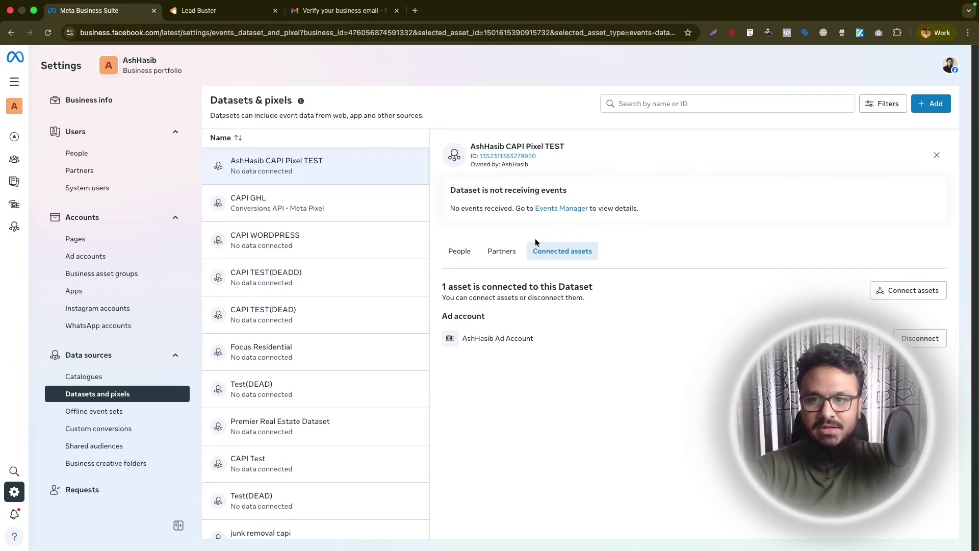
left_click(561, 208)
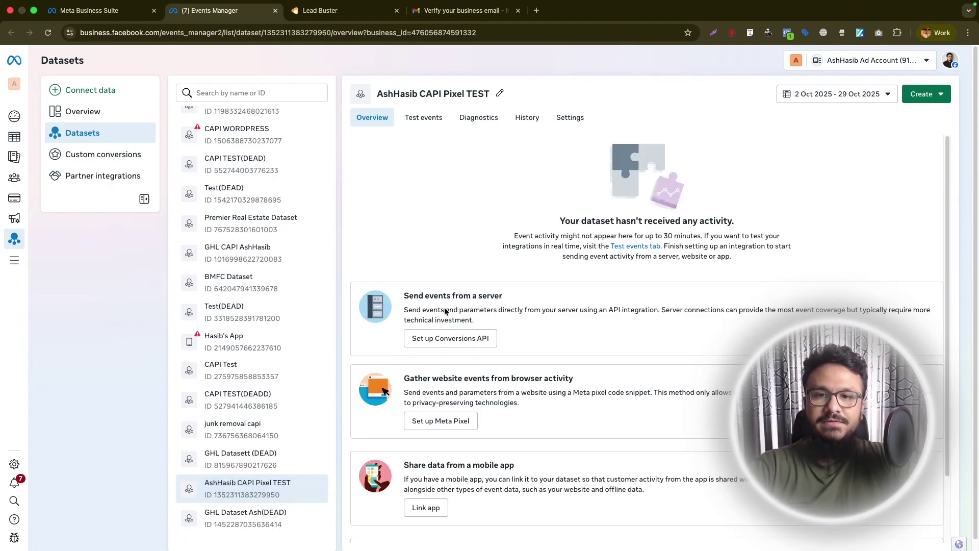
- Choose manual Conversions API setup, keeping both Conversions API and Meta pixel
left_click(452, 340)
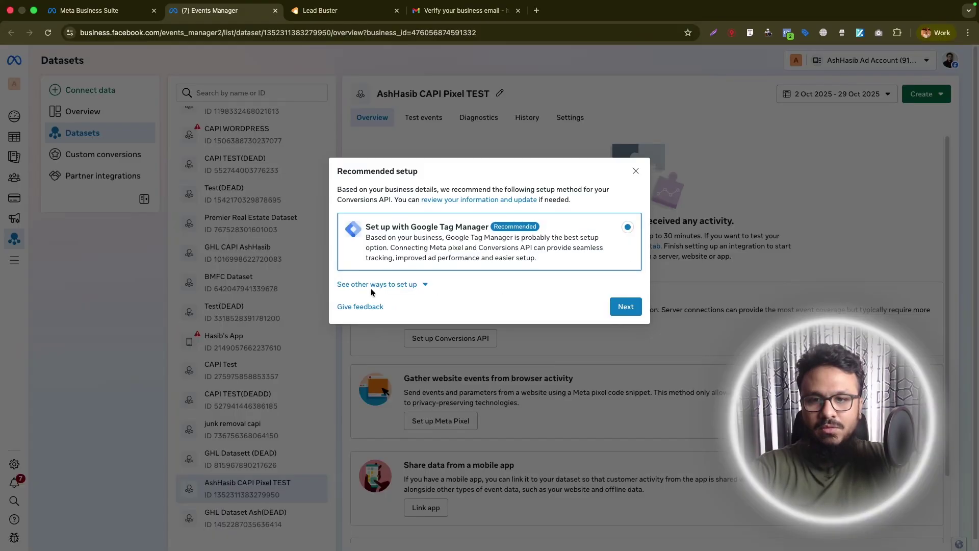
left_click(371, 287)
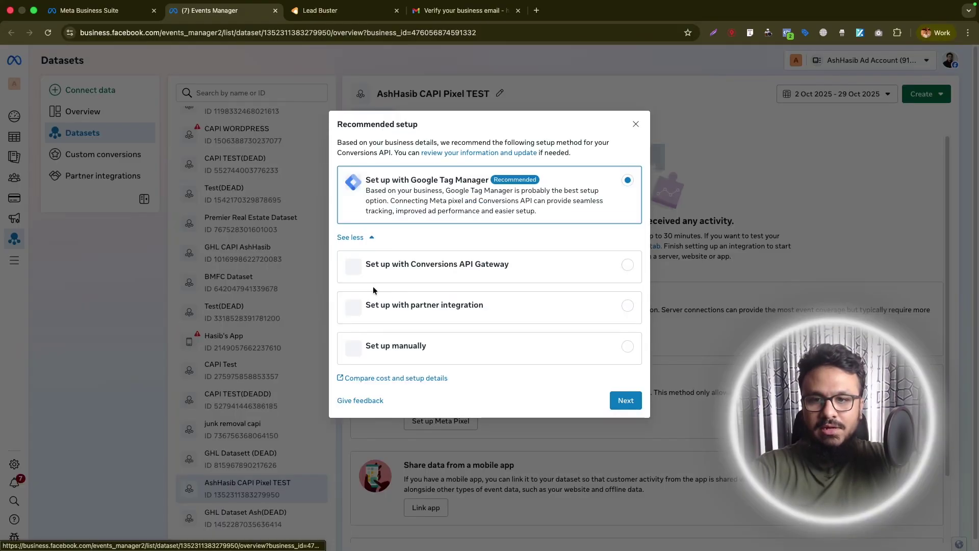
left_click(418, 347)
left_click(631, 410)
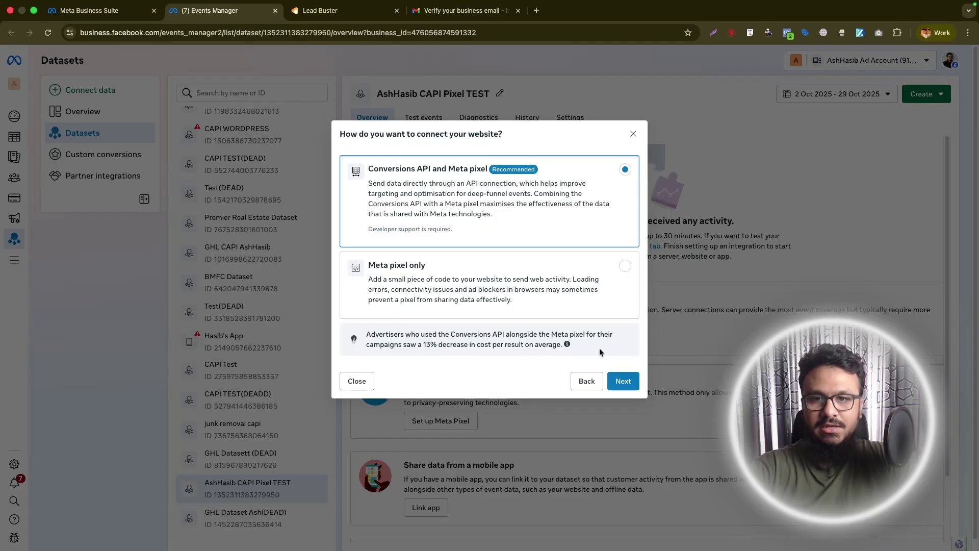
left_click(619, 387)
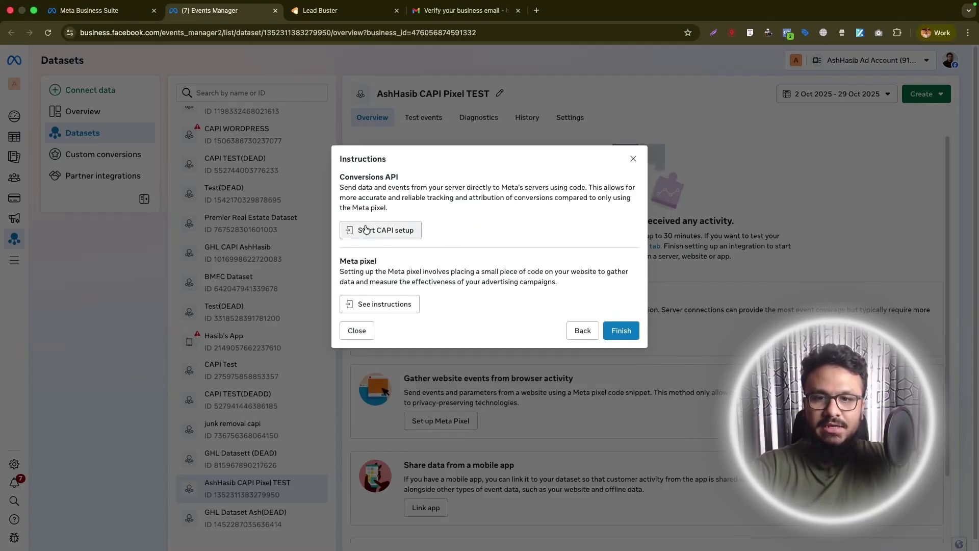
- Launch the CAPI setup and close its setup instructions
left_click(369, 236)
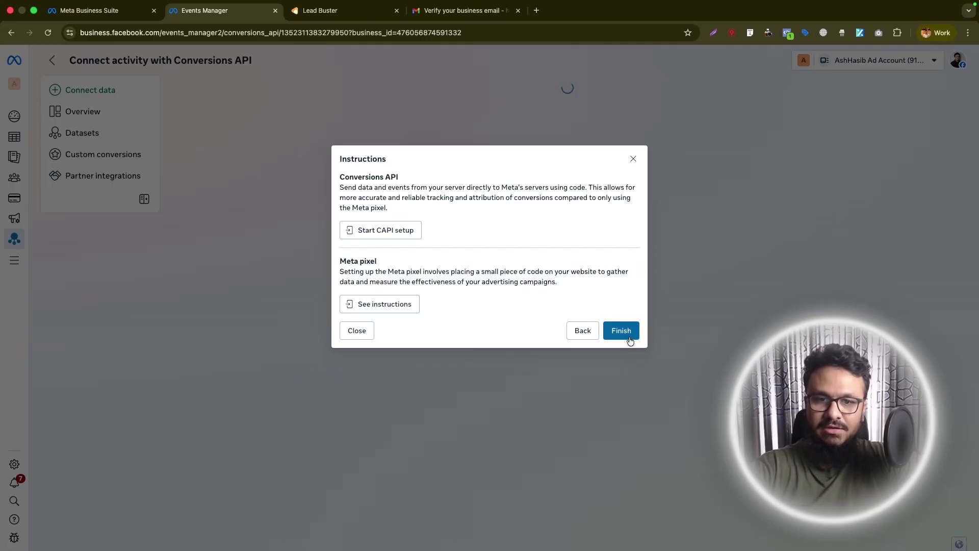
left_click(621, 330)
scroll(444, 336, "down", 1)
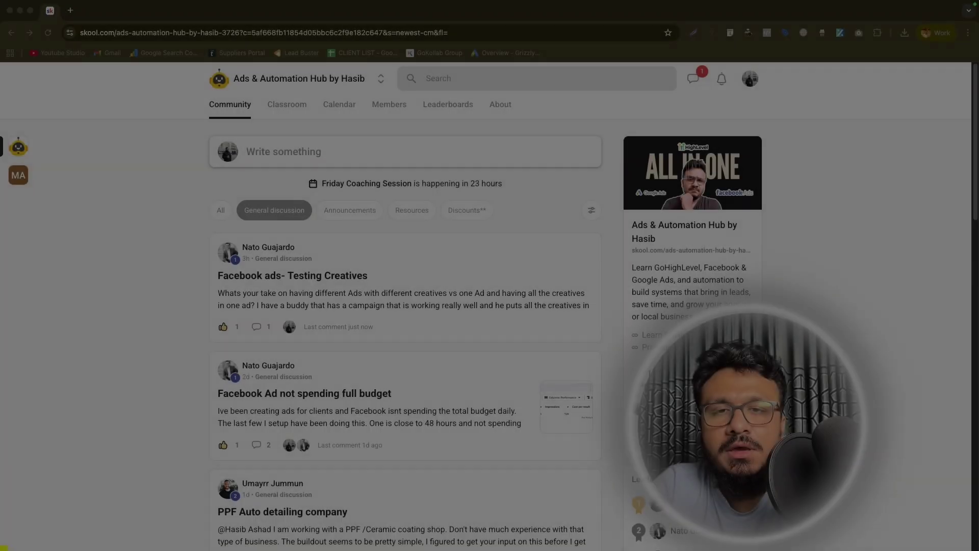
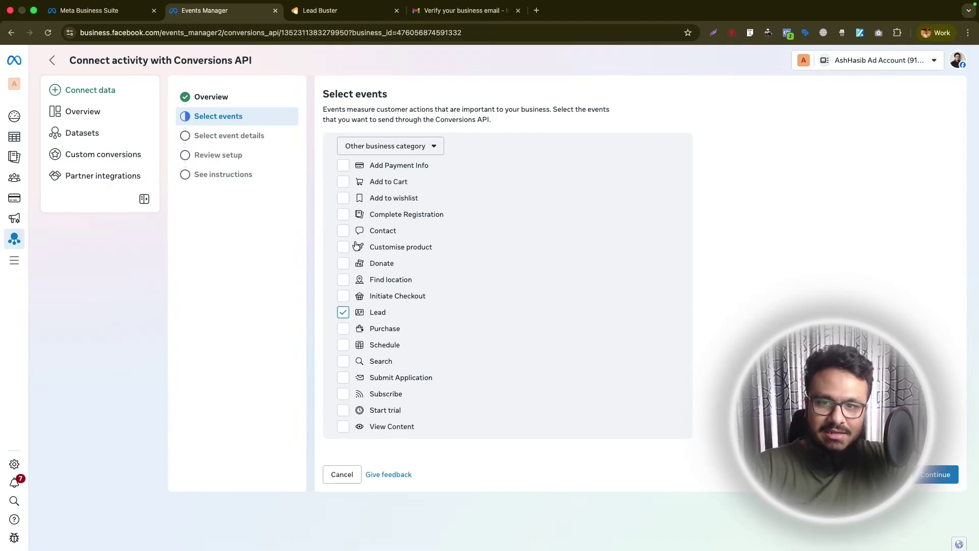
- Add Contact, Schedule and Purchase alongside Lead as Conversions API events, then continue to parameters
left_click(347, 234)
left_click(345, 350)
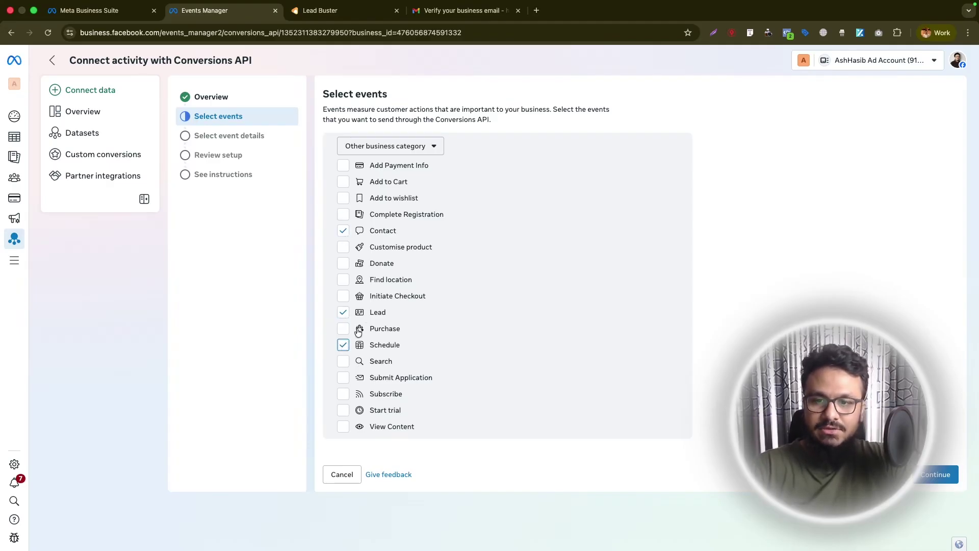
left_click(343, 331)
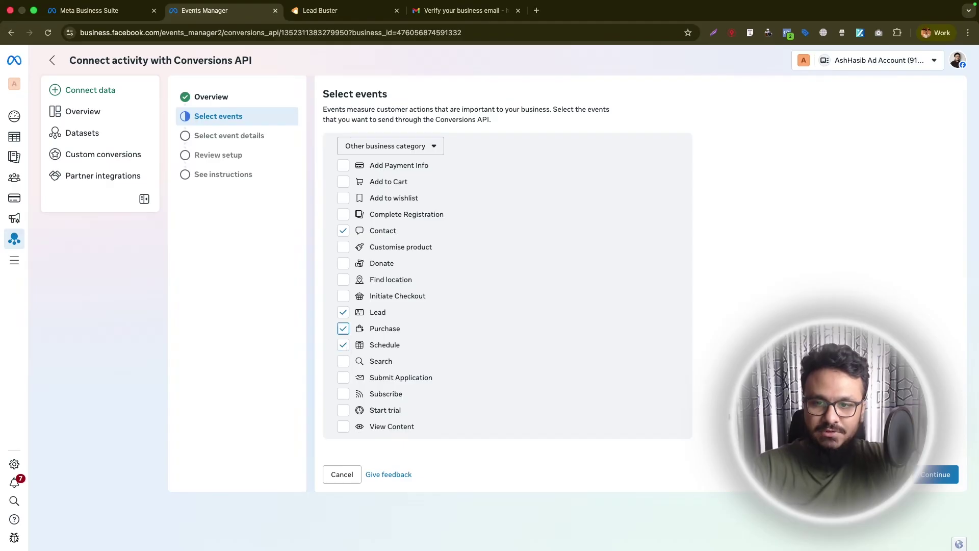
left_click(938, 475)
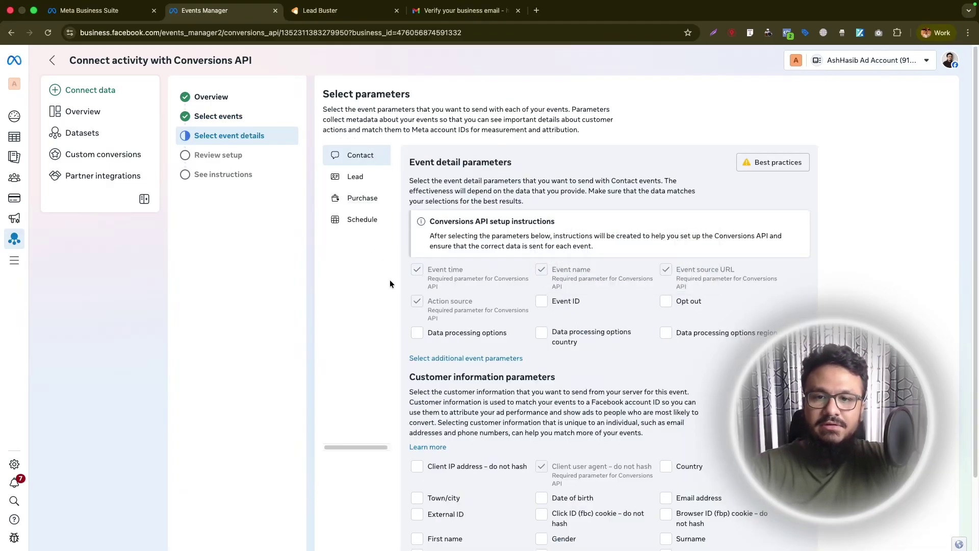
scroll(389, 278, "down", 3)
- Send Event ID, Town/city, External ID, First name, Phone number, Postcode and more with Contact events
scroll(513, 261, "up", 3)
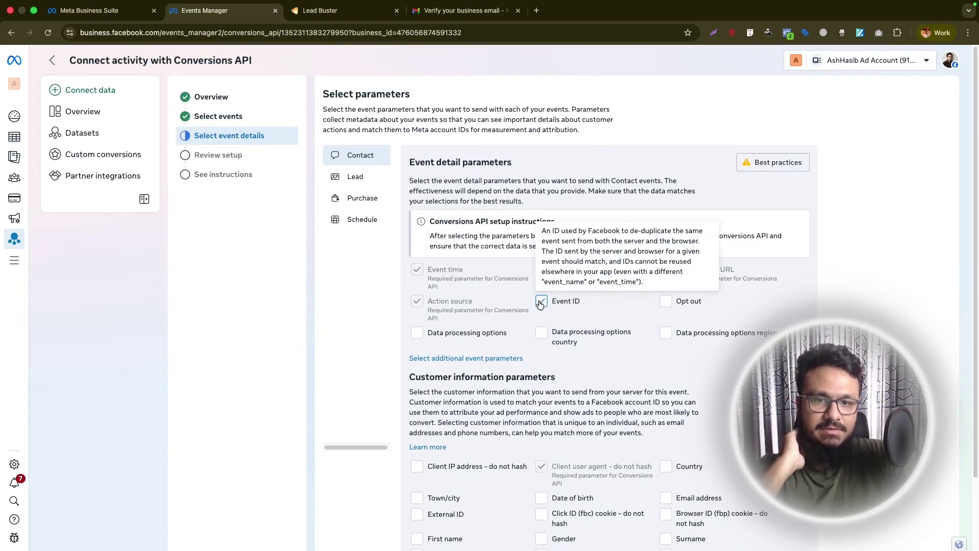
left_click(541, 301)
scroll(526, 287, "down", 3)
left_click(417, 414)
left_click(417, 431)
left_click(418, 455)
left_click(417, 471)
left_click(418, 487)
left_click(541, 455)
left_click(541, 471)
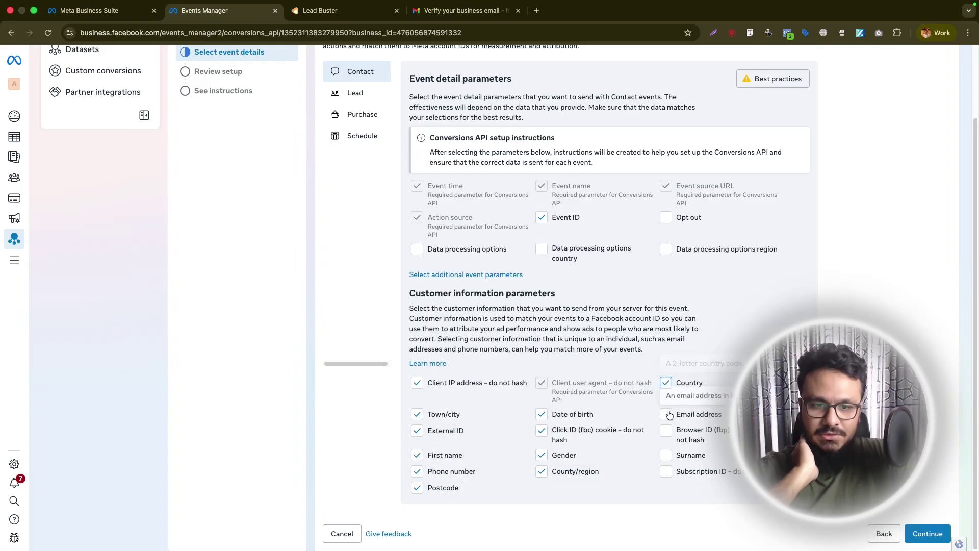
- Add Event ID to Lead events, and Email, Browser ID, Surname, Subscription ID to Purchase
left_click(352, 101)
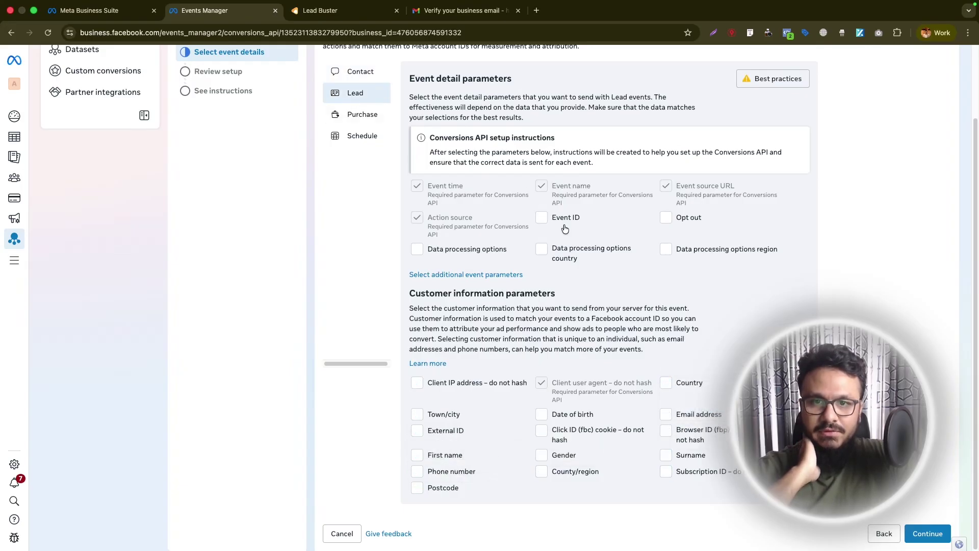
left_click(541, 217)
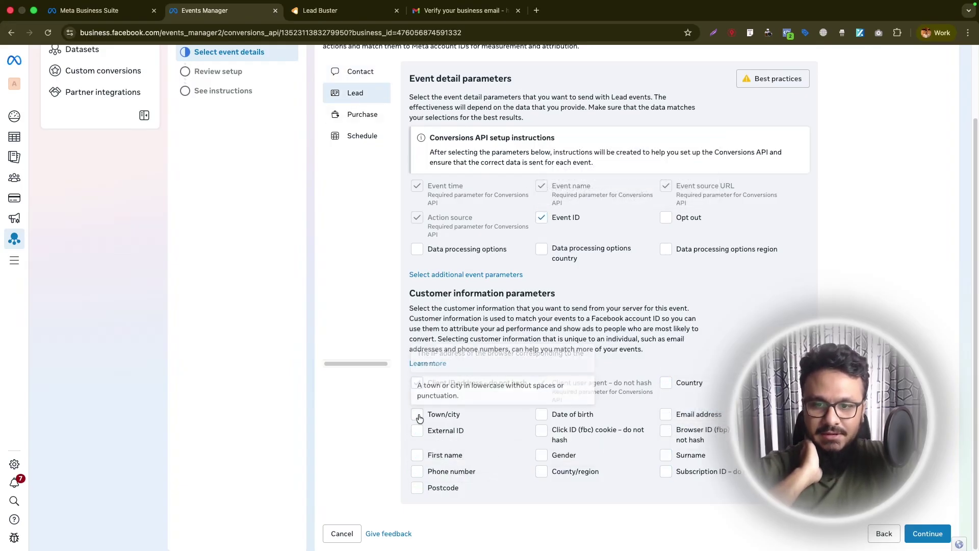
left_click(352, 113)
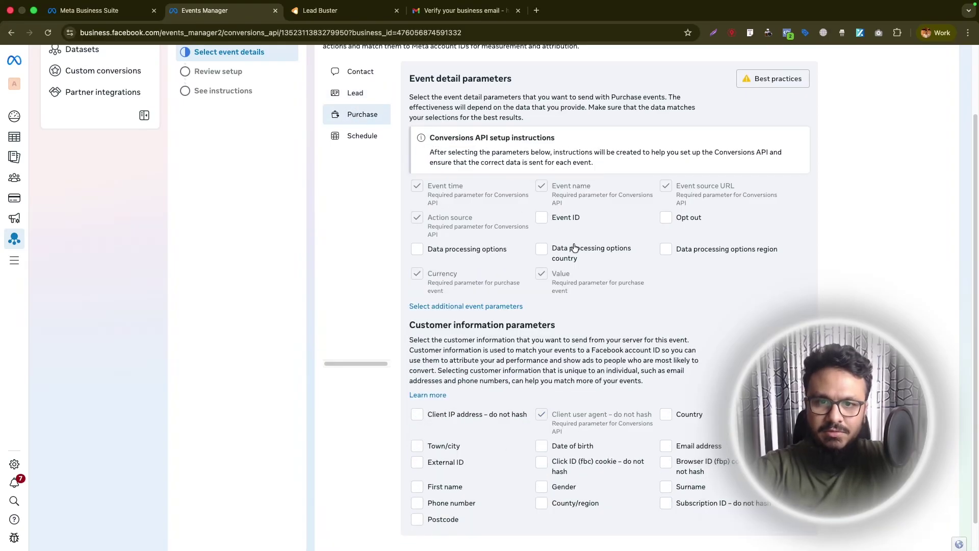
left_click(666, 446)
left_click(666, 461)
left_click(665, 487)
left_click(666, 503)
- Send Client IP, Town/city, External ID, First name, Phone number and Postcode with Schedule events
left_click(360, 145)
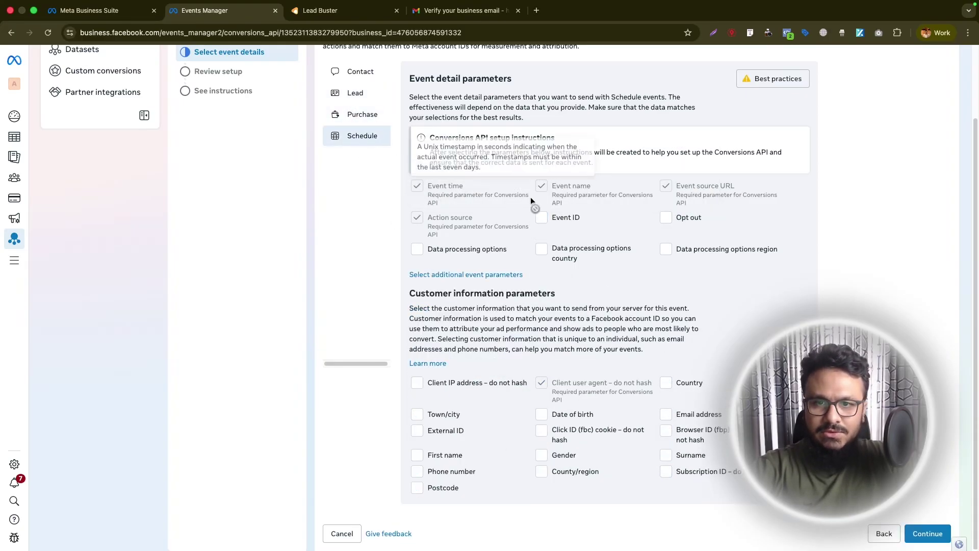
left_click(417, 383)
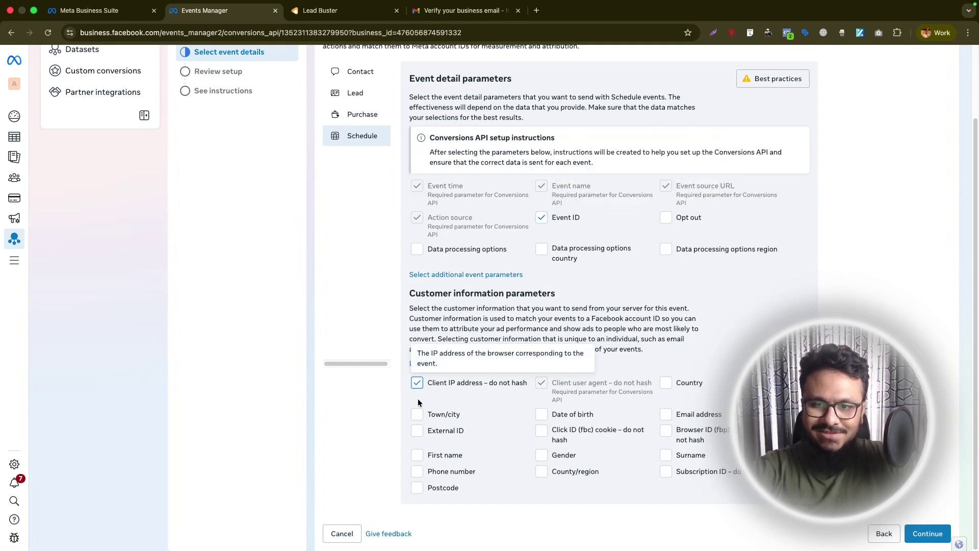
left_click(417, 415)
left_click(417, 431)
left_click(417, 455)
left_click(416, 471)
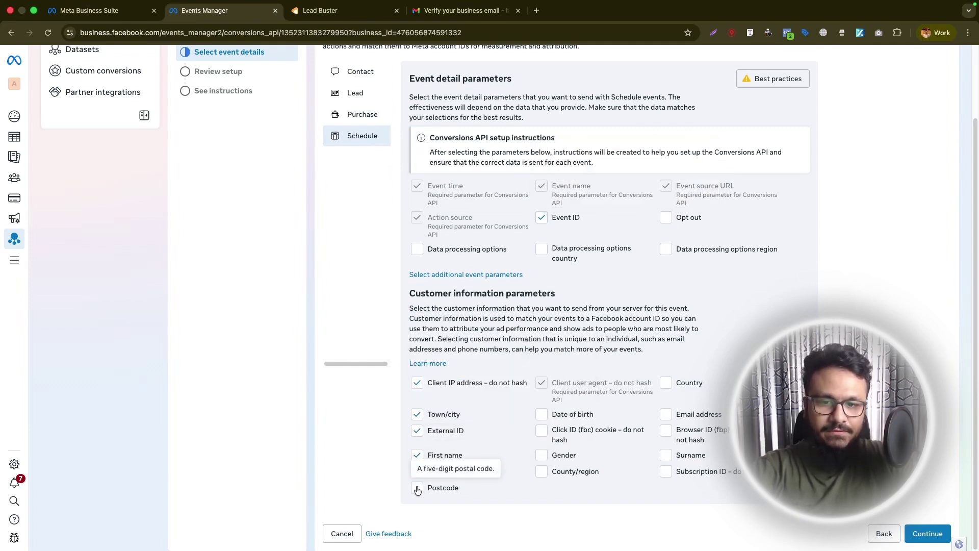
left_click(417, 488)
- Add fbc, Gender, County/region, Email, Surname and Subscription ID to Schedule, then go to review
left_click(542, 430)
left_click(542, 455)
left_click(542, 471)
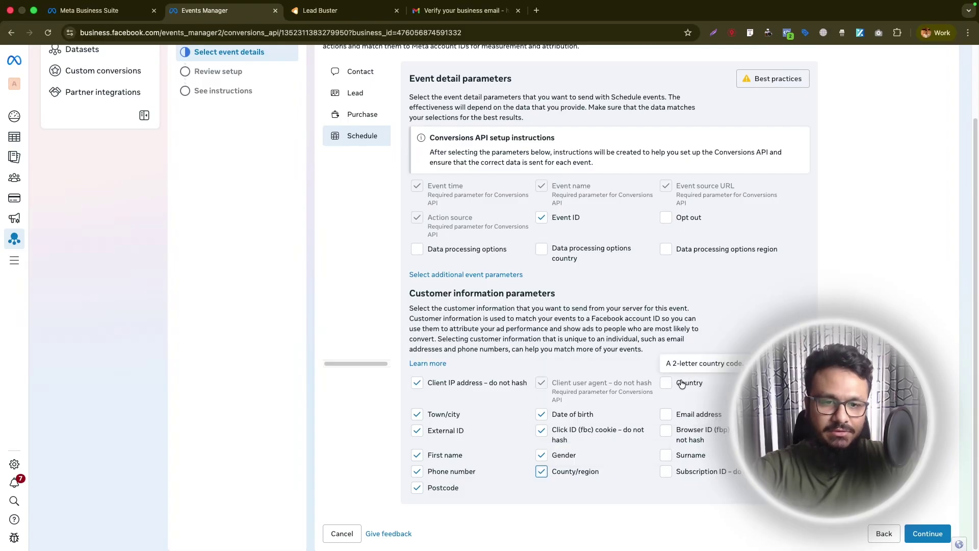
left_click(666, 414)
left_click(666, 455)
left_click(666, 472)
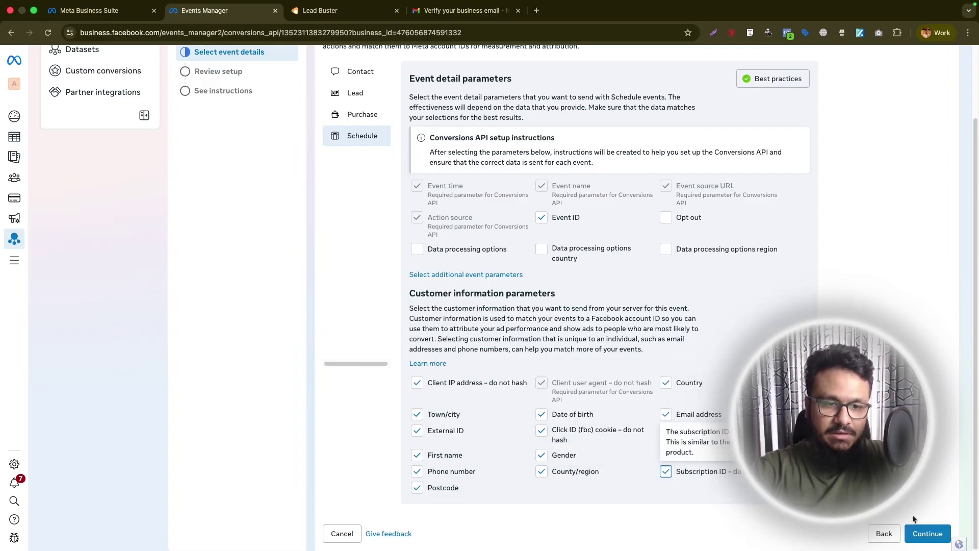
left_click(923, 533)
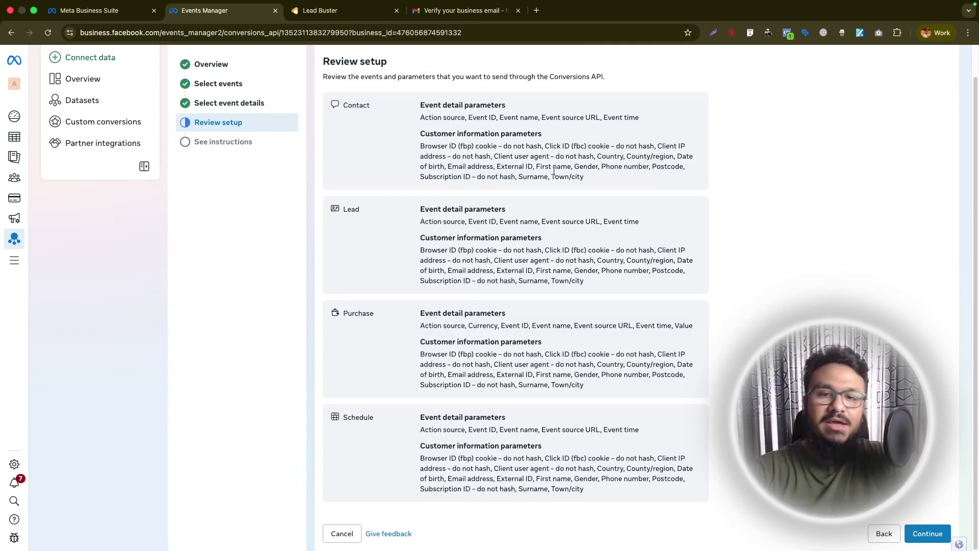
- Accept the setup and generate a Conversions API access token without Dataset Quality API
scroll(529, 256, "up", 1)
scroll(529, 256, "down", 1)
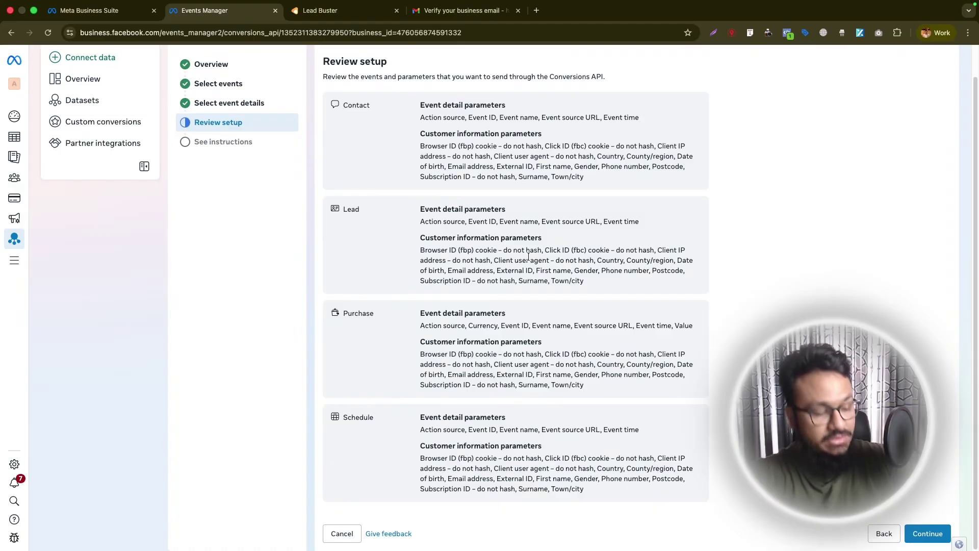
left_click(927, 533)
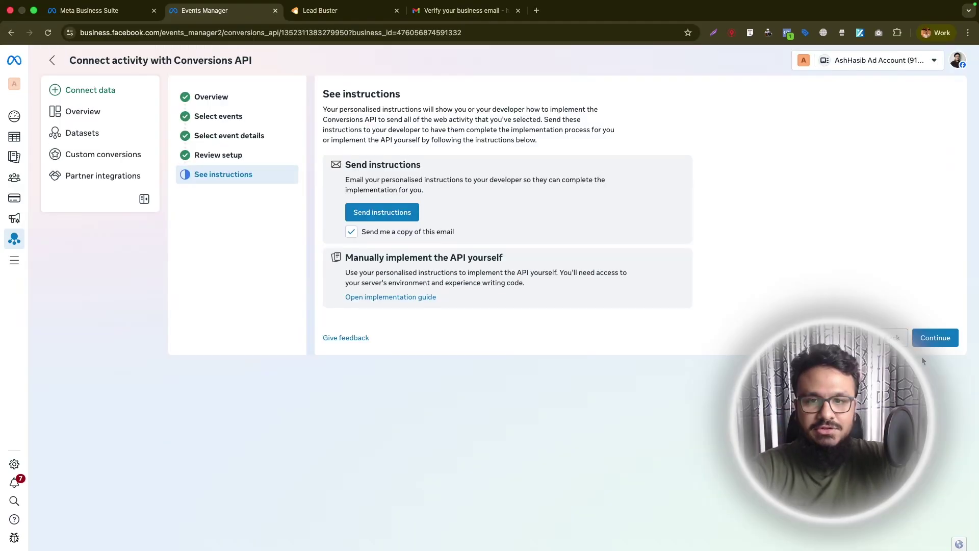
left_click(935, 338)
scroll(605, 335, "down", 10)
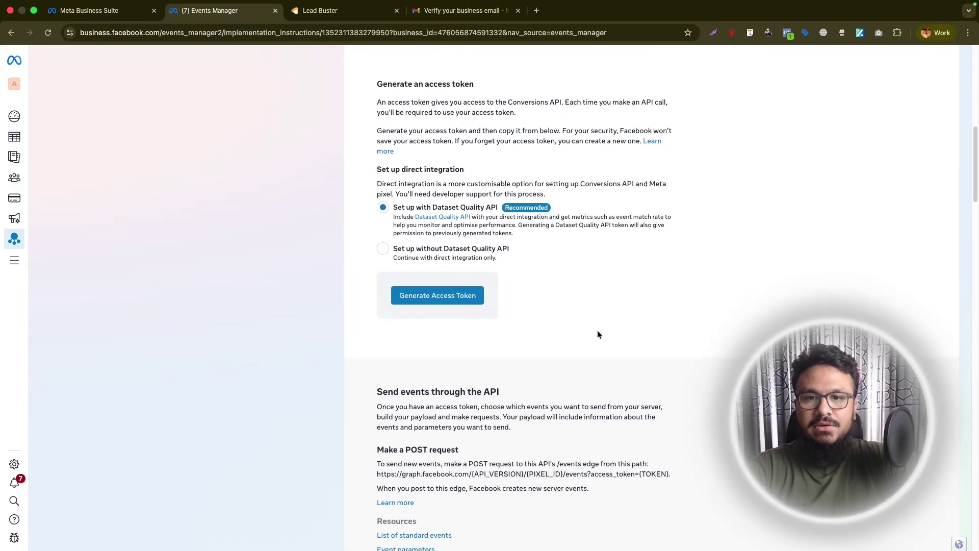
left_click(456, 289)
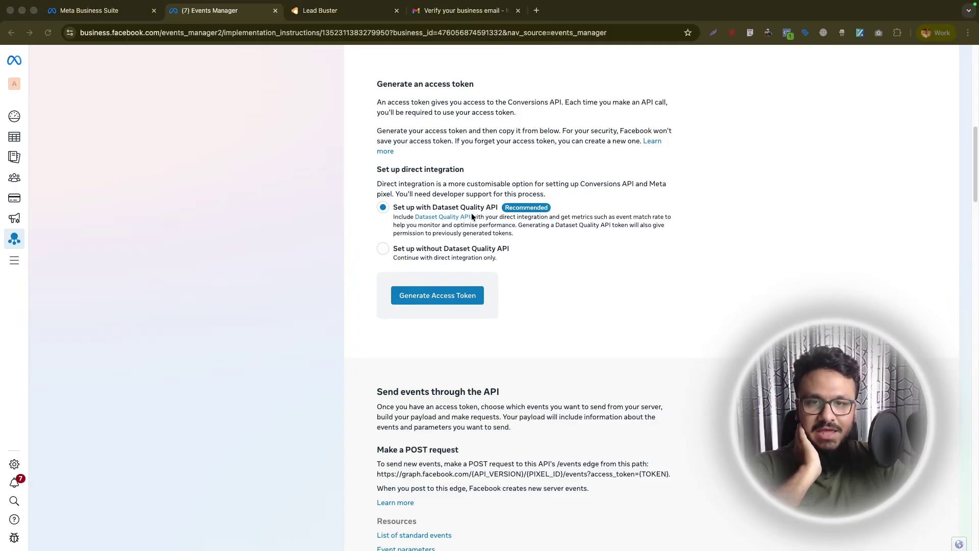
left_click(389, 248)
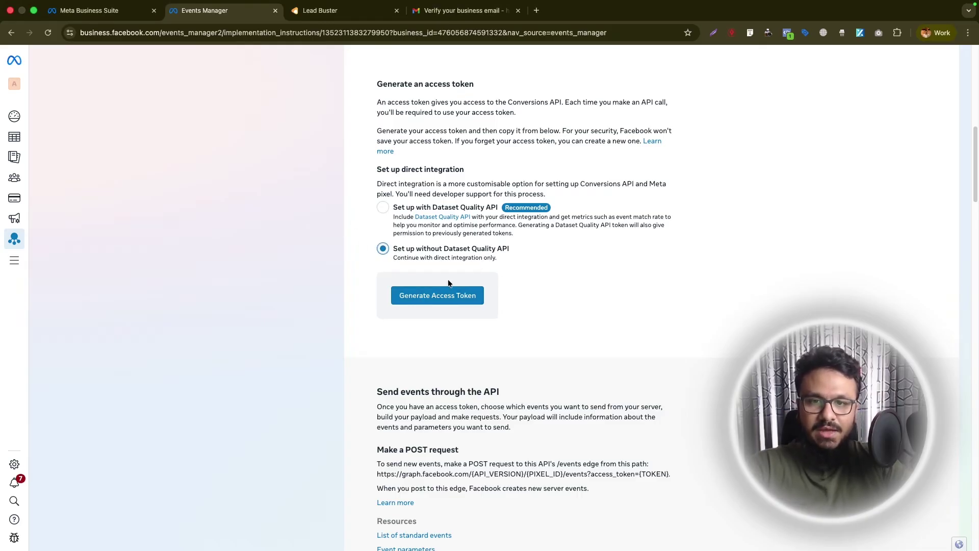
left_click(434, 296)
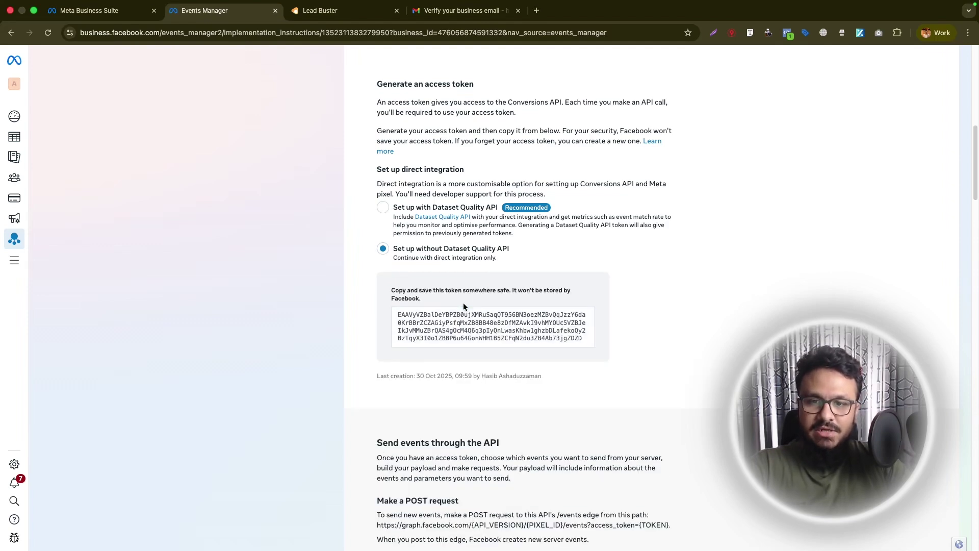
- Switch to Lead Buster and bring up the automation workflow list
left_click(315, 14)
left_click_drag(299, 18, 306, 15)
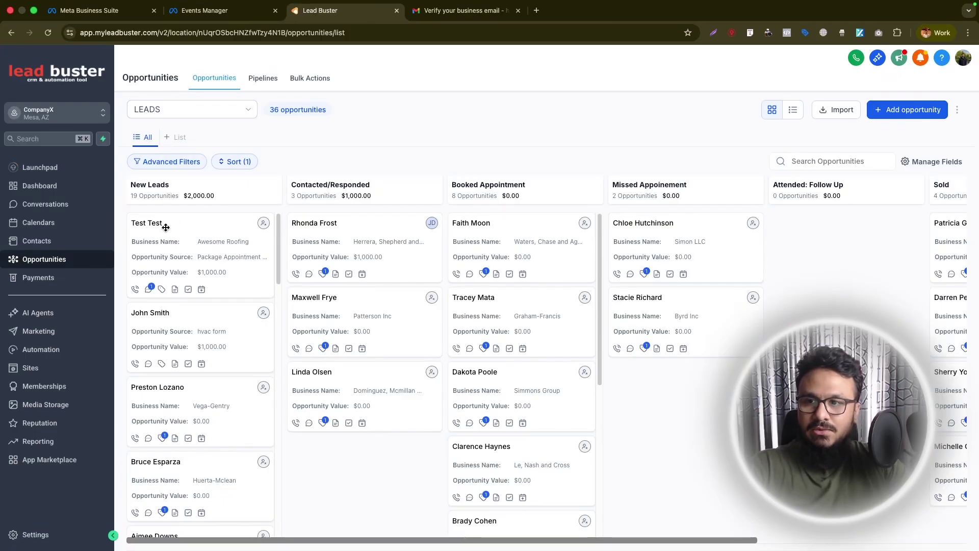
left_click(39, 351)
- Create a workflow folder named CAPI and start a new workflow
left_click(677, 123)
left_click(513, 326)
type("CAPI")
key("Return")
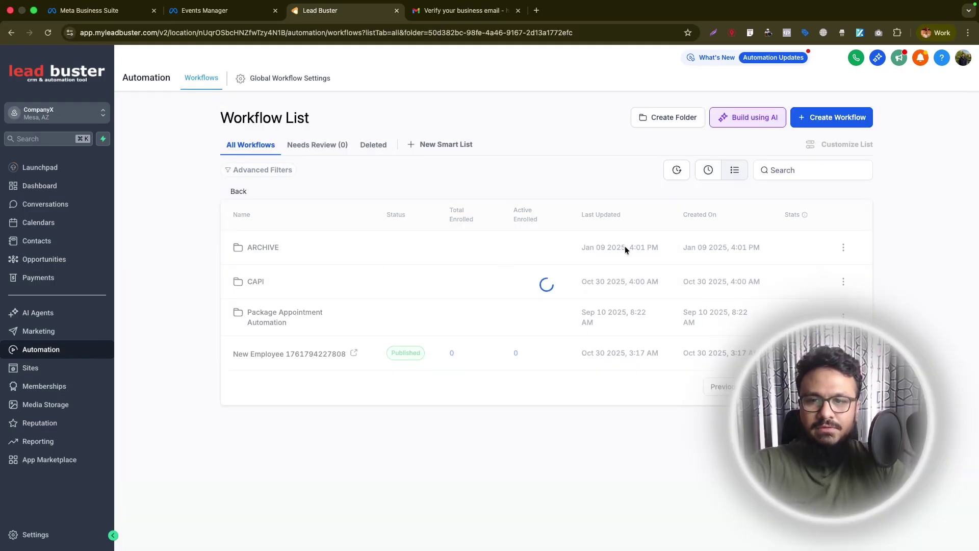
left_click(545, 339)
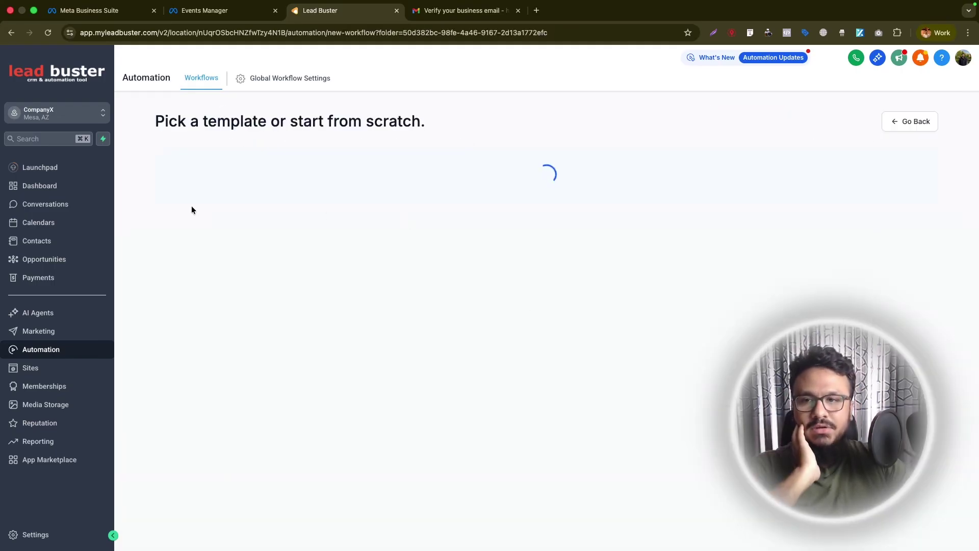
- From the CAPI folder, start a blank workflow named 'Attended Appointment>>Send To CAPI'
left_click(65, 268)
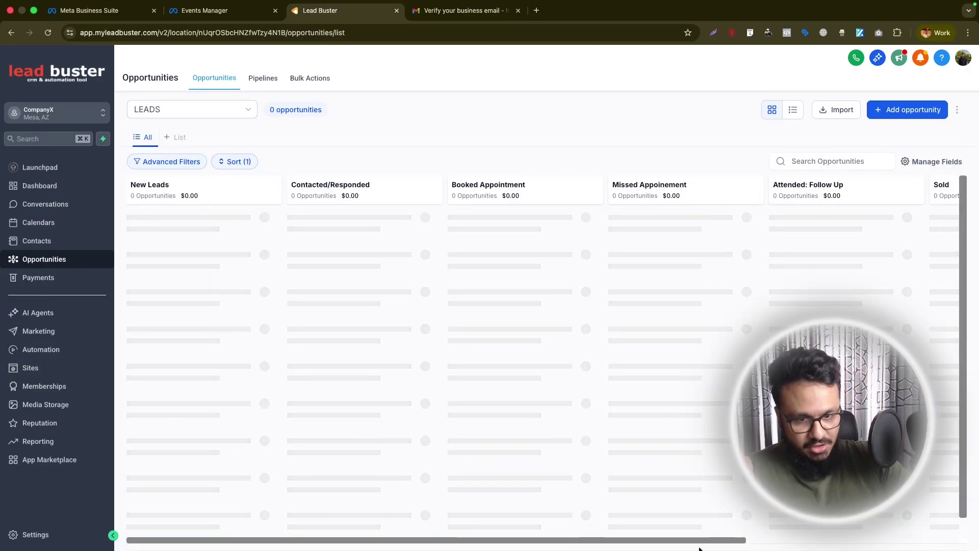
scroll(700, 545, "right", 5)
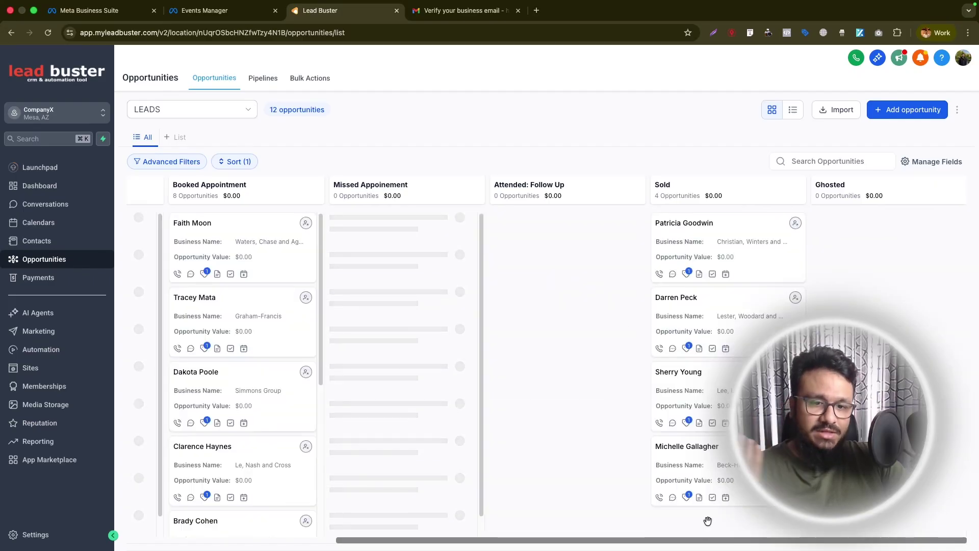
left_click_drag(706, 541, 459, 520)
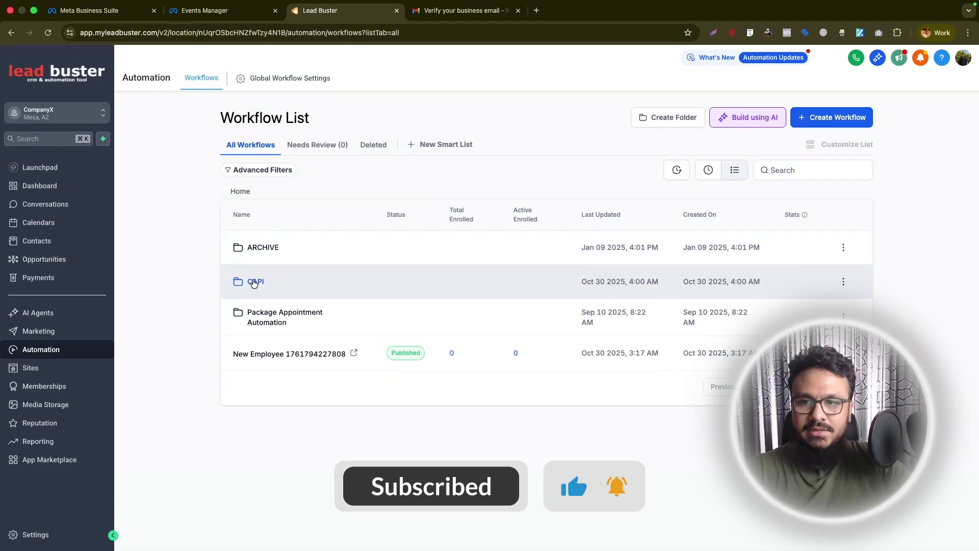
left_click(540, 282)
left_click(545, 333)
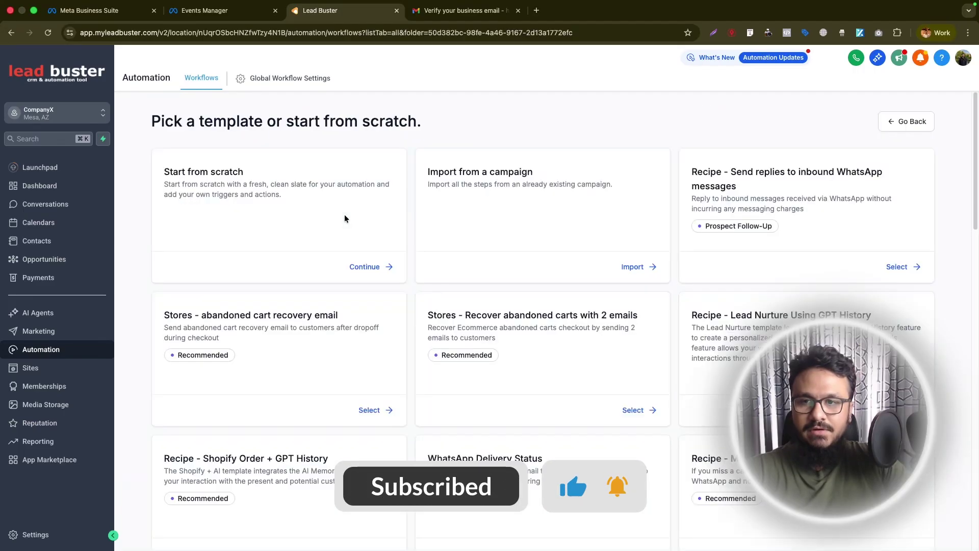
left_click(343, 218)
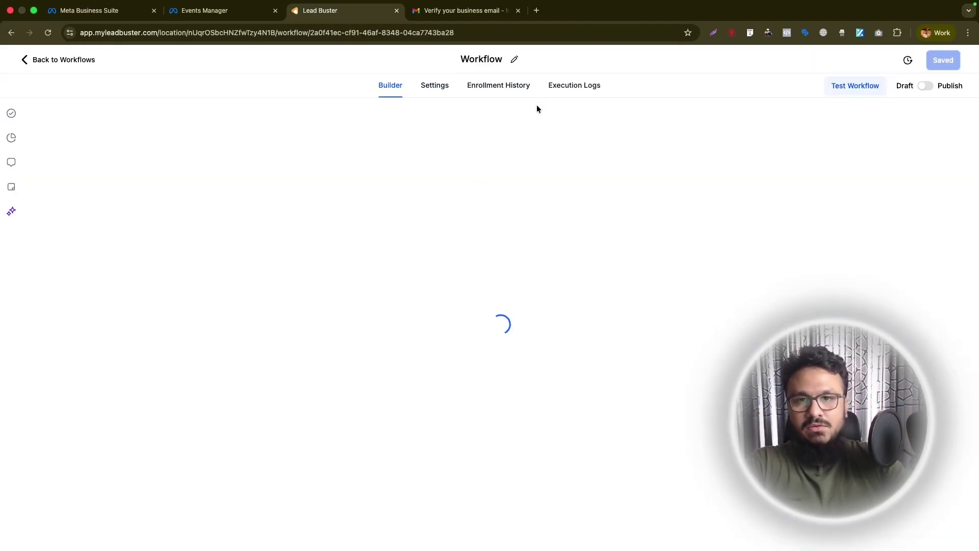
type("Attended Appoint")
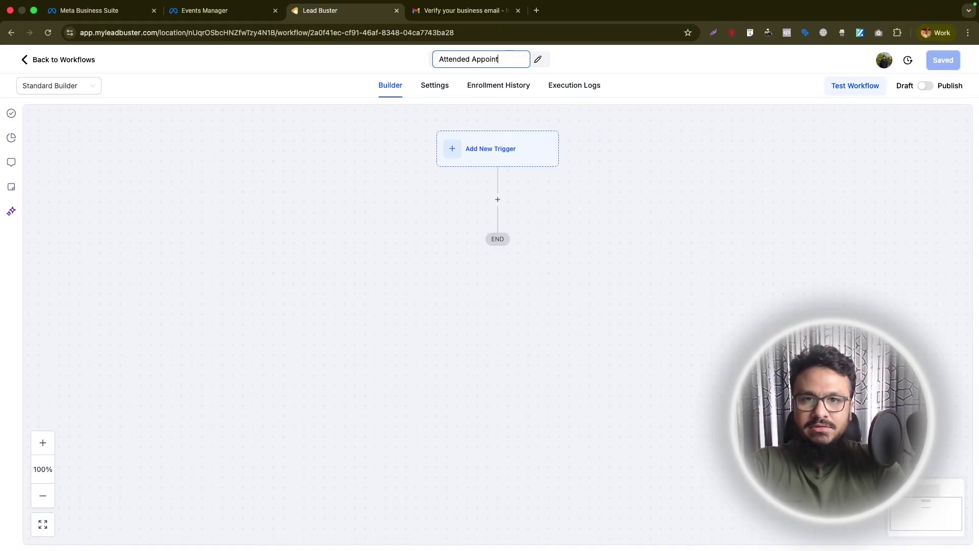
type("ment>>Send To CAPI")
- Confirm the workflow name and add a Pipeline Stage Changed trigger
key("Return")
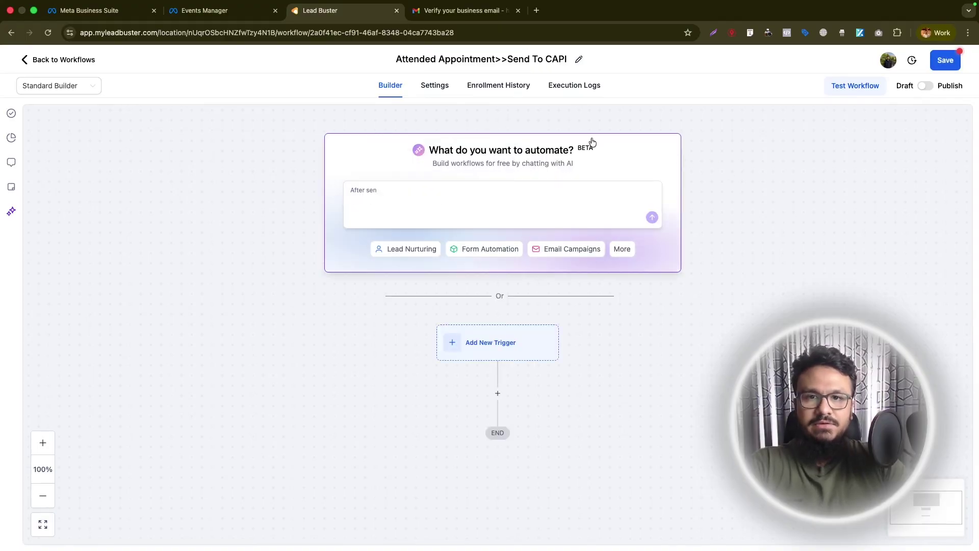
scroll(586, 322, "down", 5)
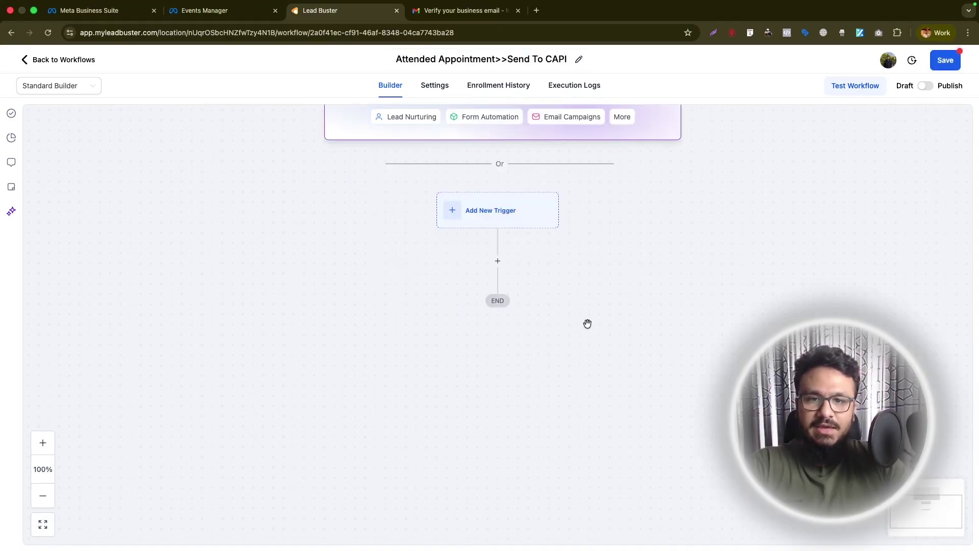
left_click(500, 166)
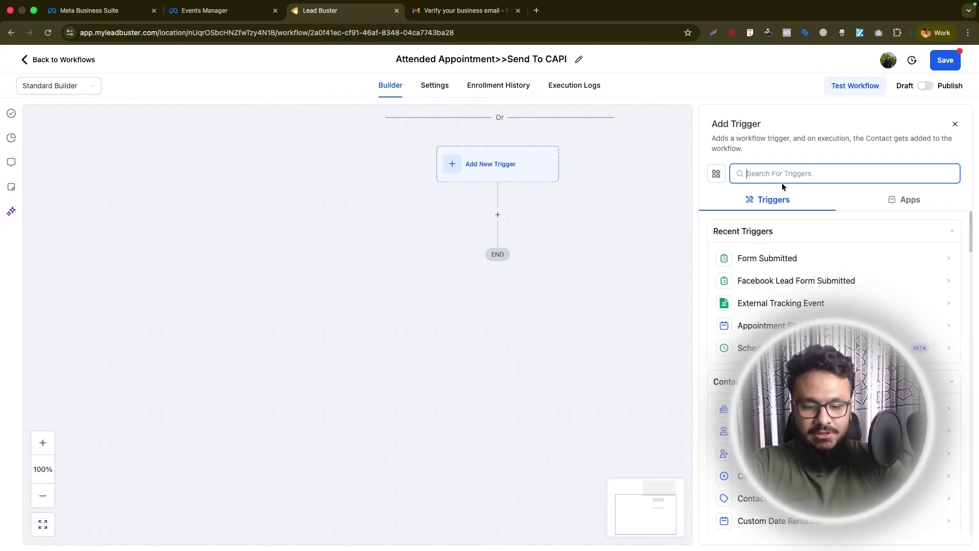
type("pipelin")
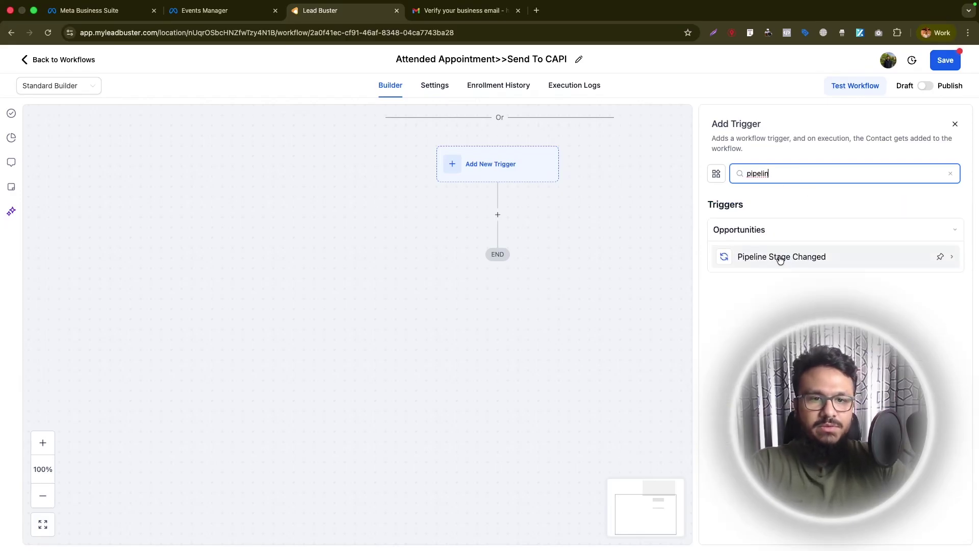
left_click(778, 256)
- Filter the trigger to the LEADS pipeline plus a pipeline stage filter, and save it
left_click(555, 270)
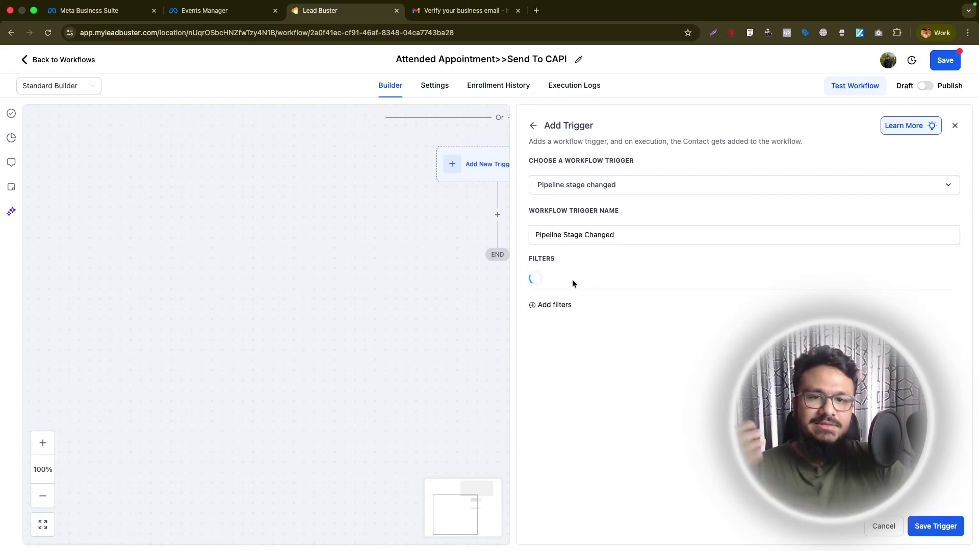
left_click(572, 282)
left_click(561, 387)
left_click(784, 289)
left_click(768, 327)
left_click(555, 310)
left_click(586, 310)
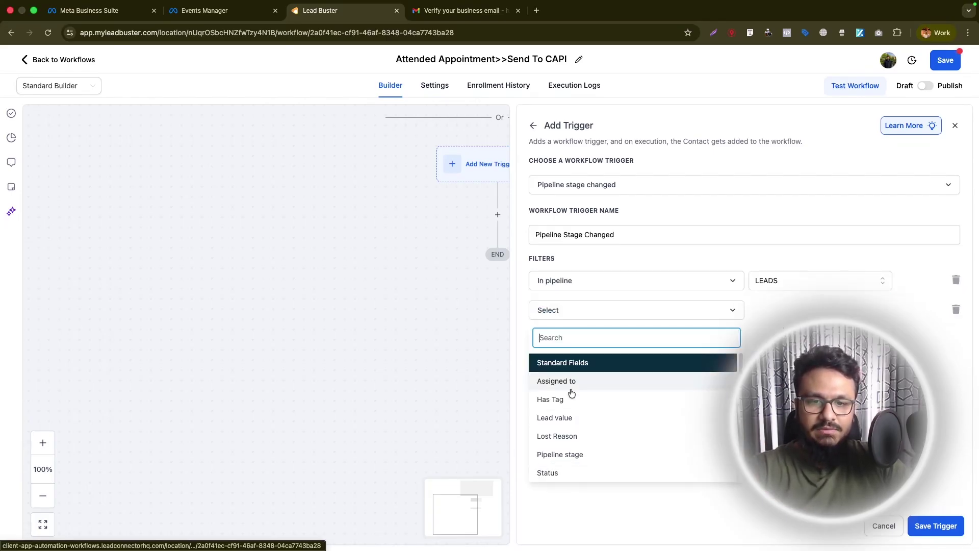
left_click(574, 456)
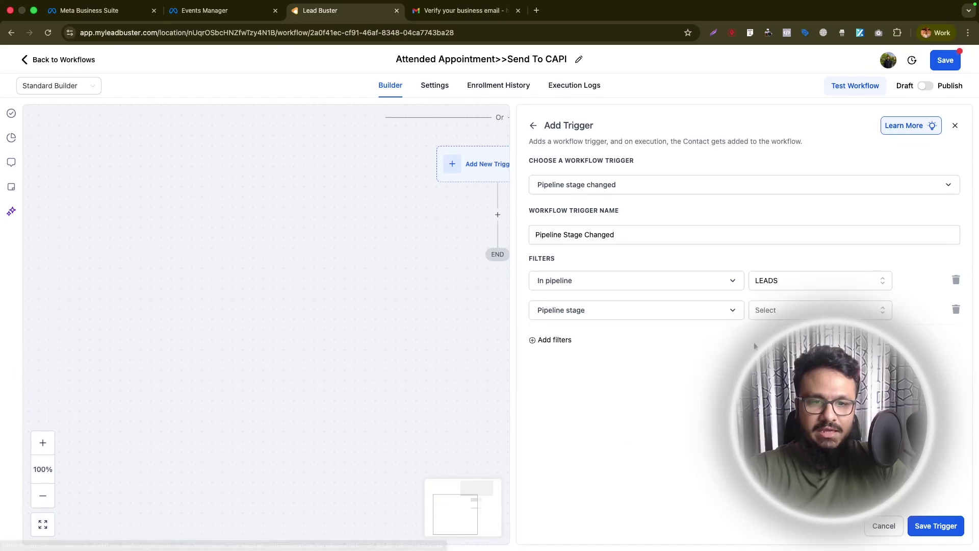
left_click(936, 526)
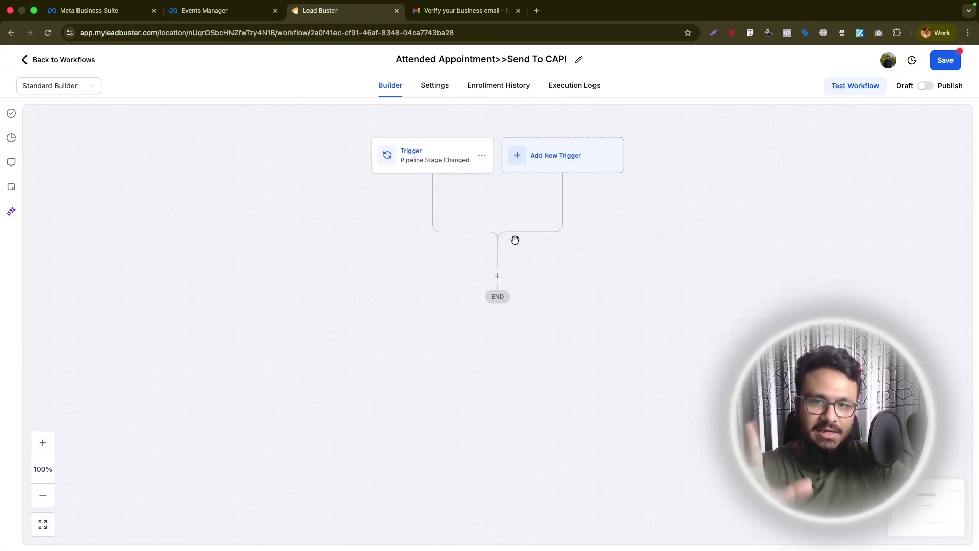
- Add a Meta Conversion API action after the trigger with event type Lead Event
left_click(498, 273)
type("conver")
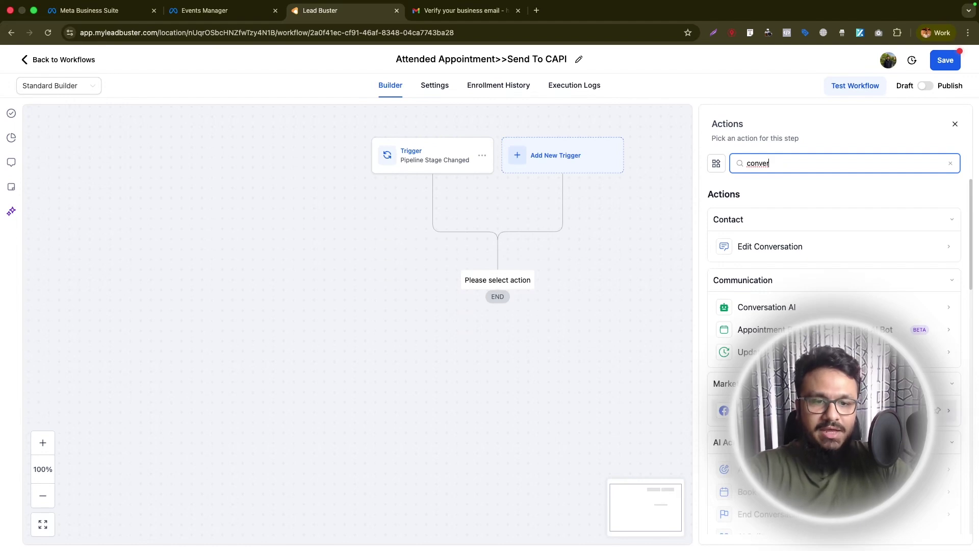
left_click(938, 411)
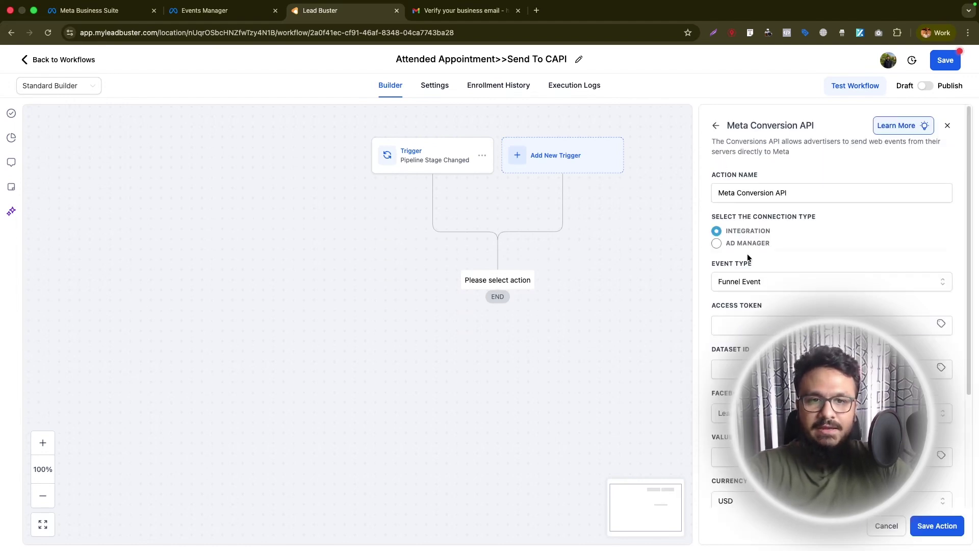
left_click(742, 281)
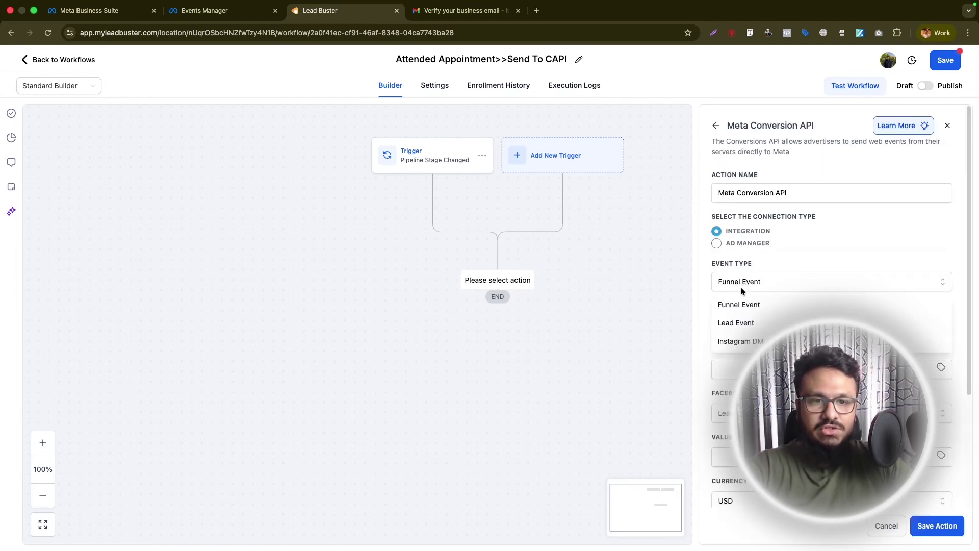
left_click(744, 322)
left_click(750, 282)
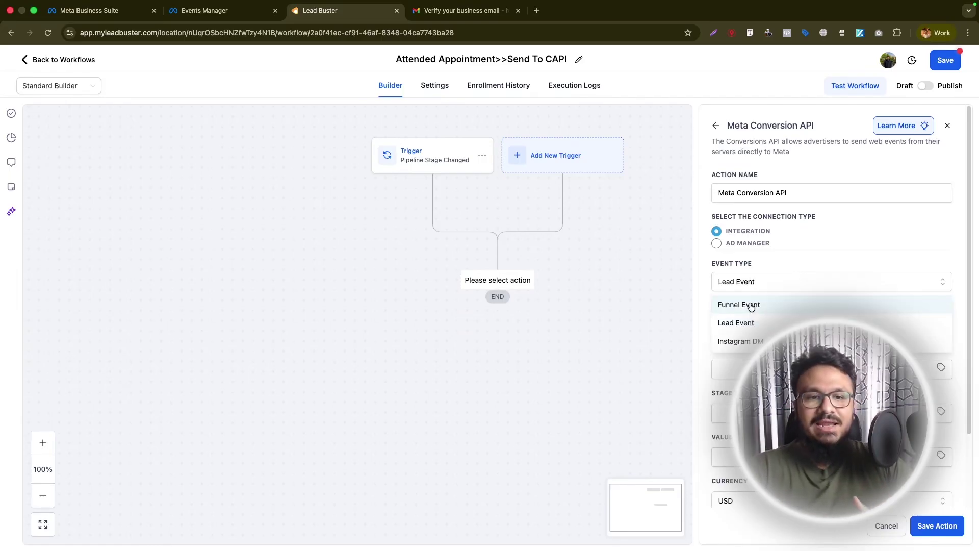
left_click(743, 323)
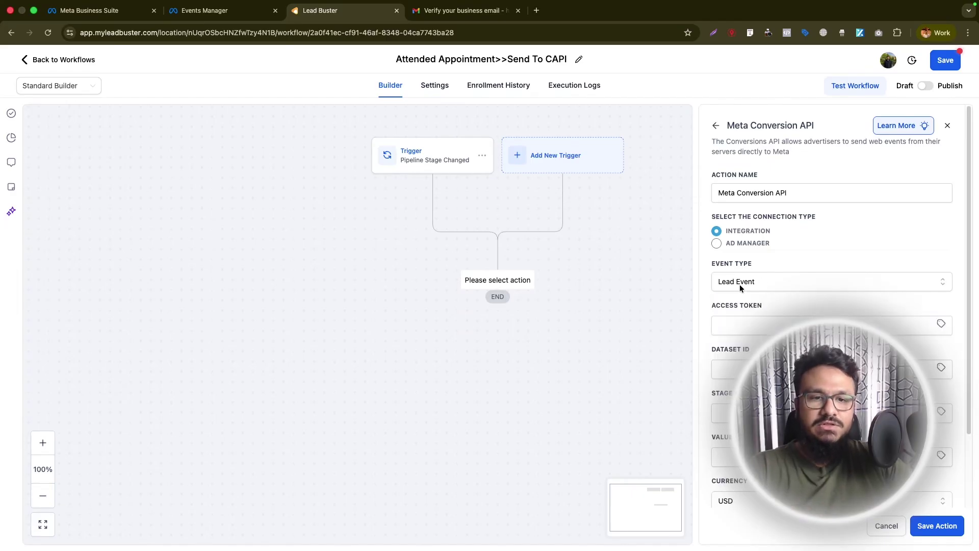
left_click(219, 11)
- Paste the Conversions API access token from Events Manager into the action's Access Token field
left_click(449, 324)
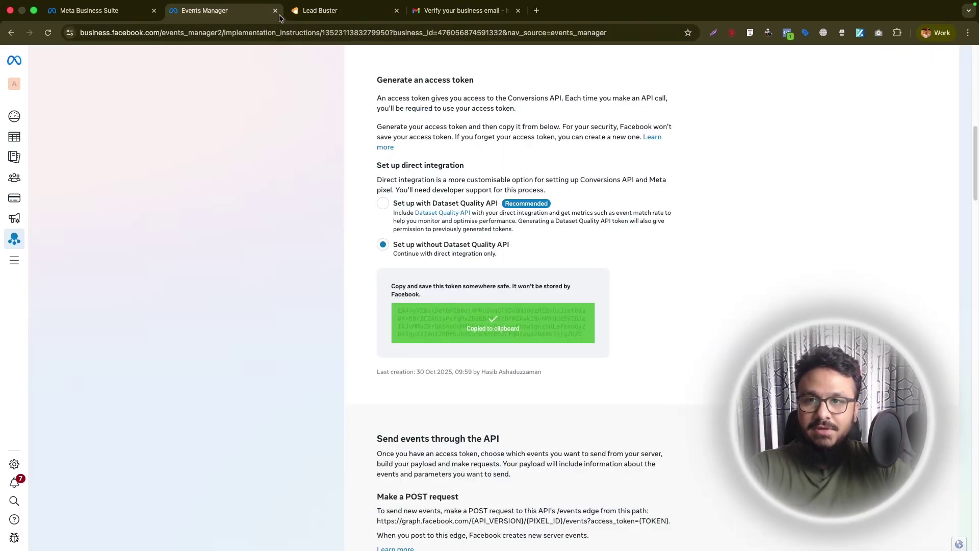
left_click(329, 12)
left_click(719, 324)
key("super+v")
- Finish the Events Manager setup and paste the dataset ID into the action
left_click(225, 12)
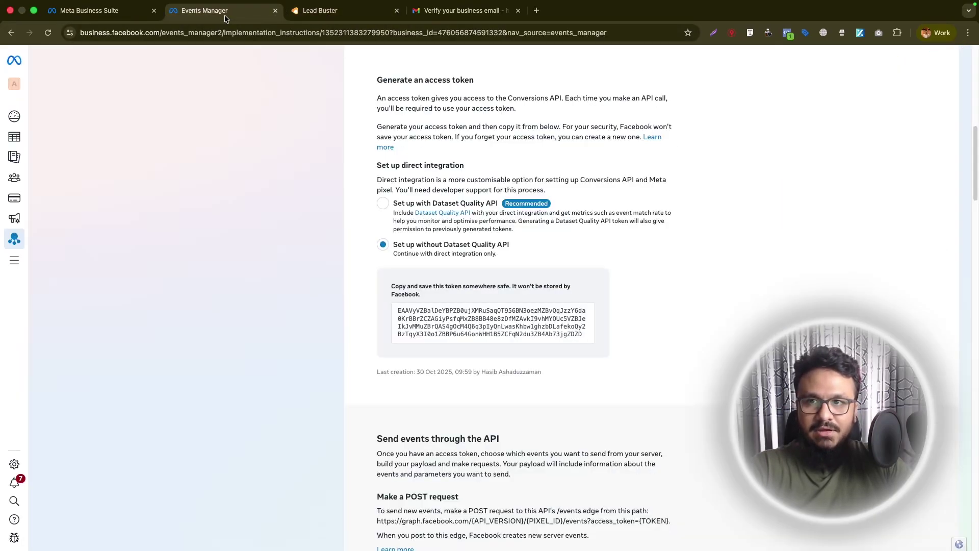
scroll(410, 260, "down", 20)
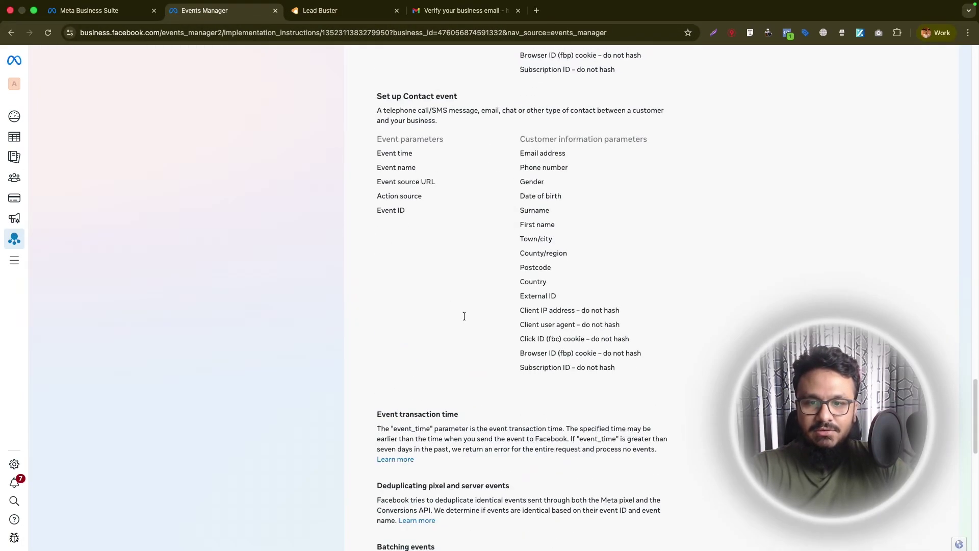
scroll(464, 316, "down", 15)
left_click(394, 505)
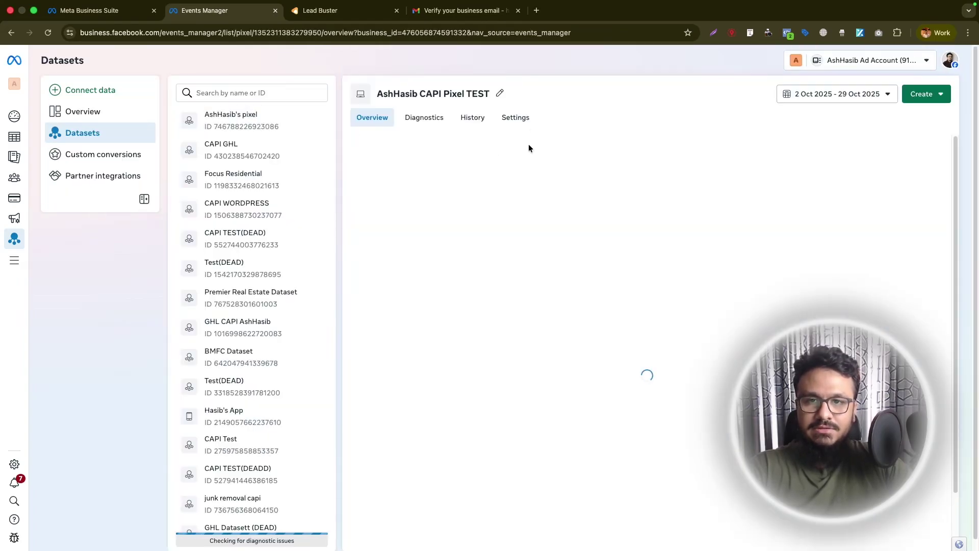
left_click(523, 116)
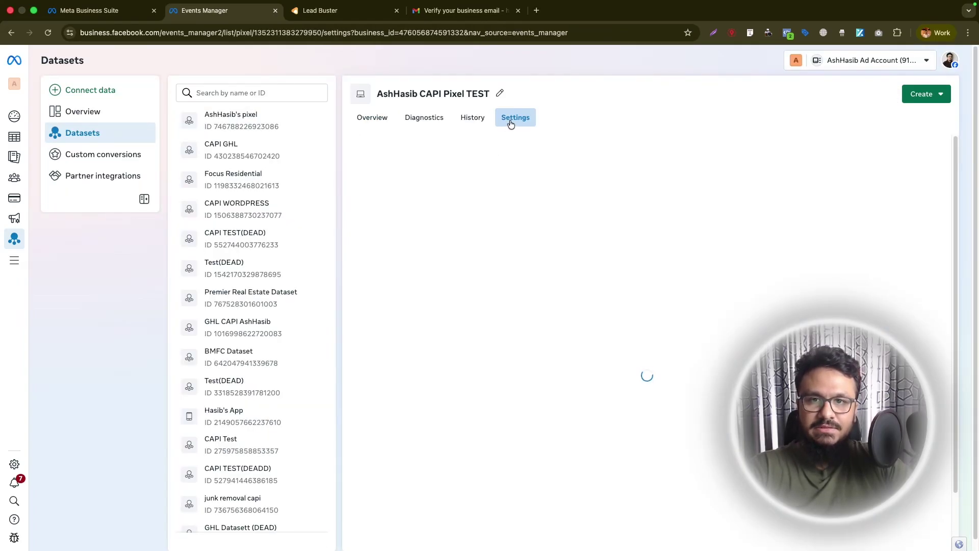
left_click(365, 216)
left_click(302, 14)
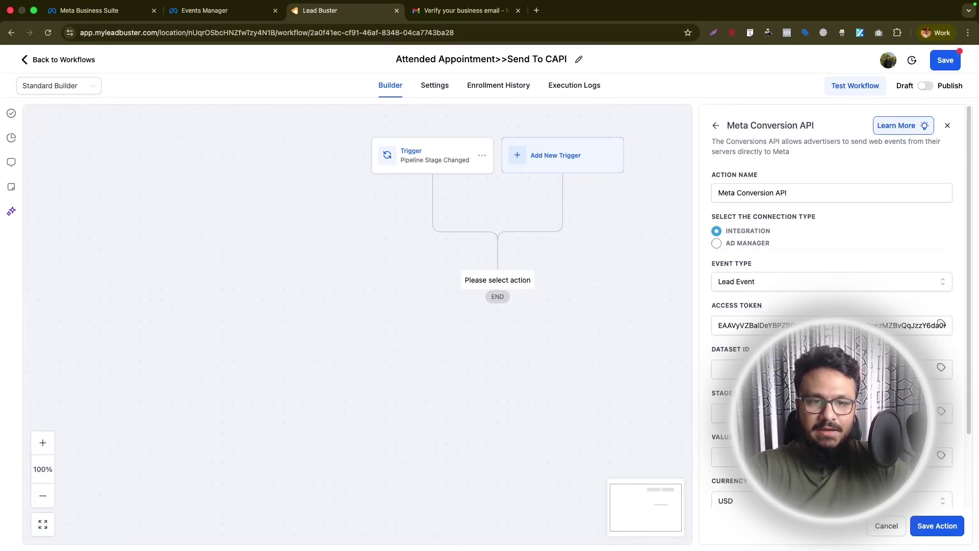
left_click(796, 368)
key("cmd+v")
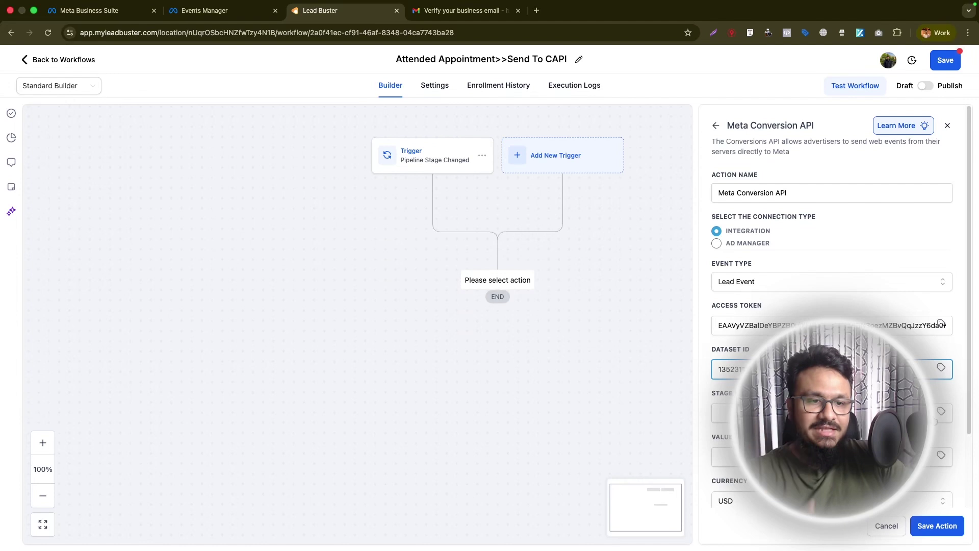
- Set Stage Name to {{opportunity.stage_name}}, enter event value 1000, and save the action
left_click(941, 413)
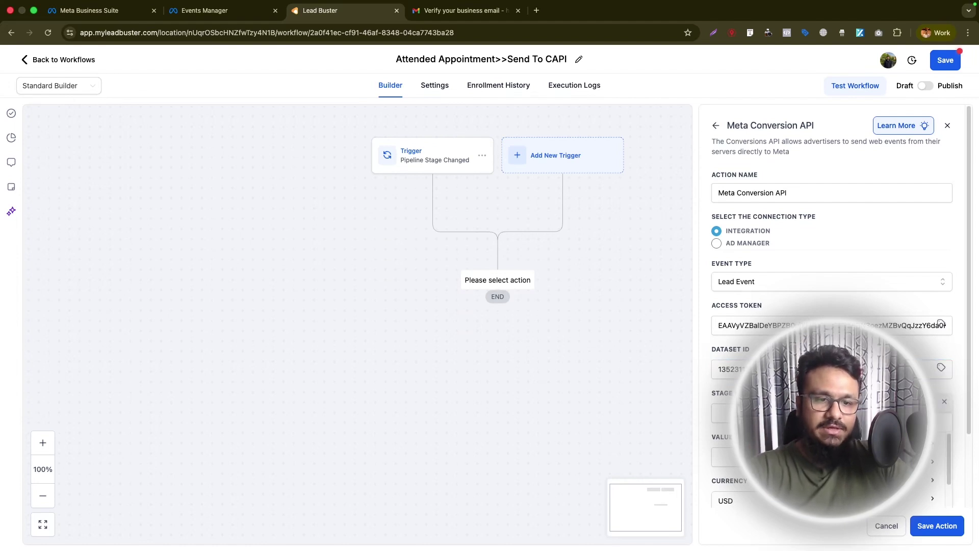
scroll(944, 335, "down", 3)
left_click(941, 328)
left_click(942, 329)
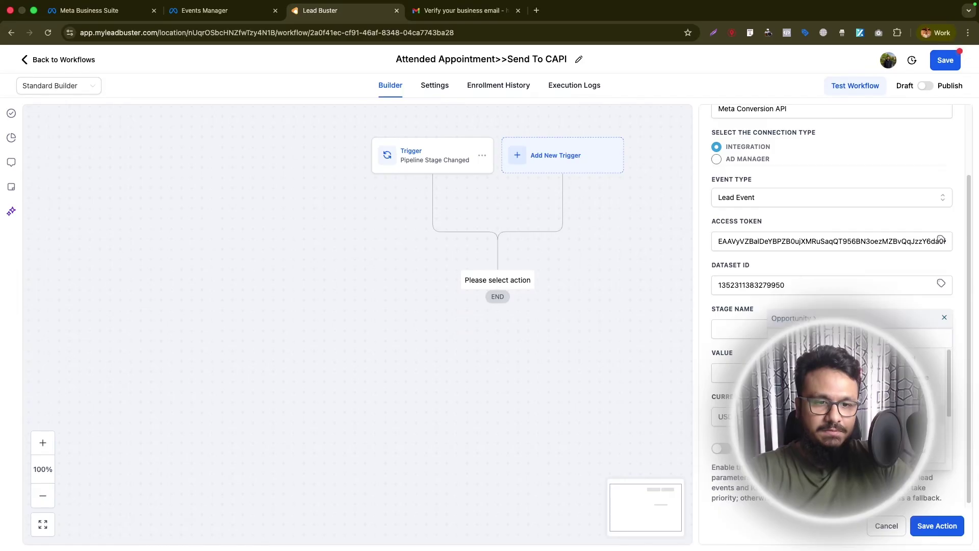
scroll(831, 306, "up", 3)
scroll(831, 306, "down", 2)
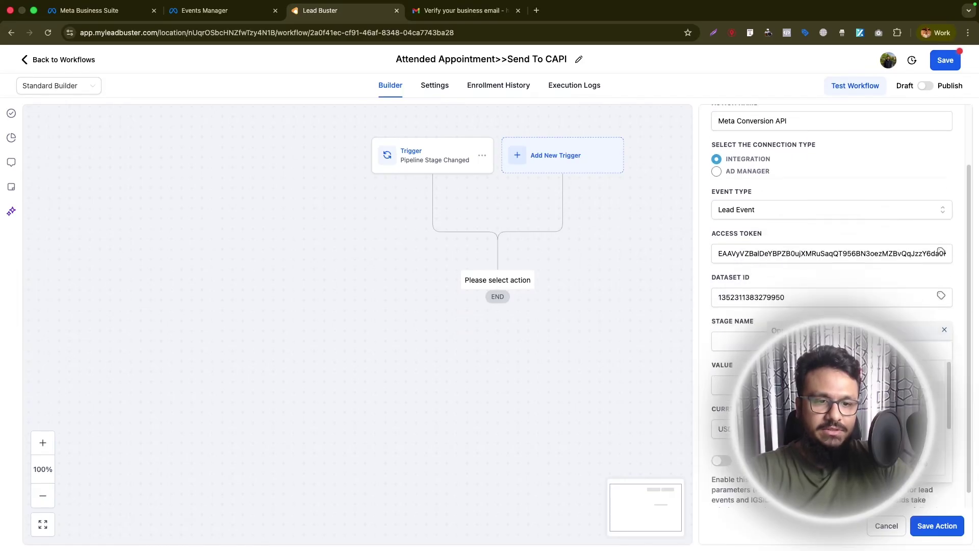
left_click(826, 357)
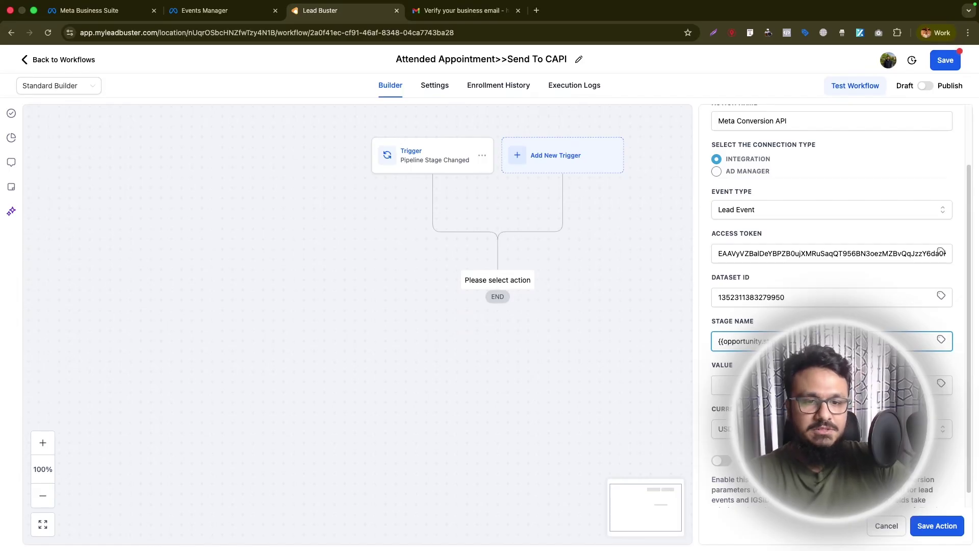
left_click(725, 385)
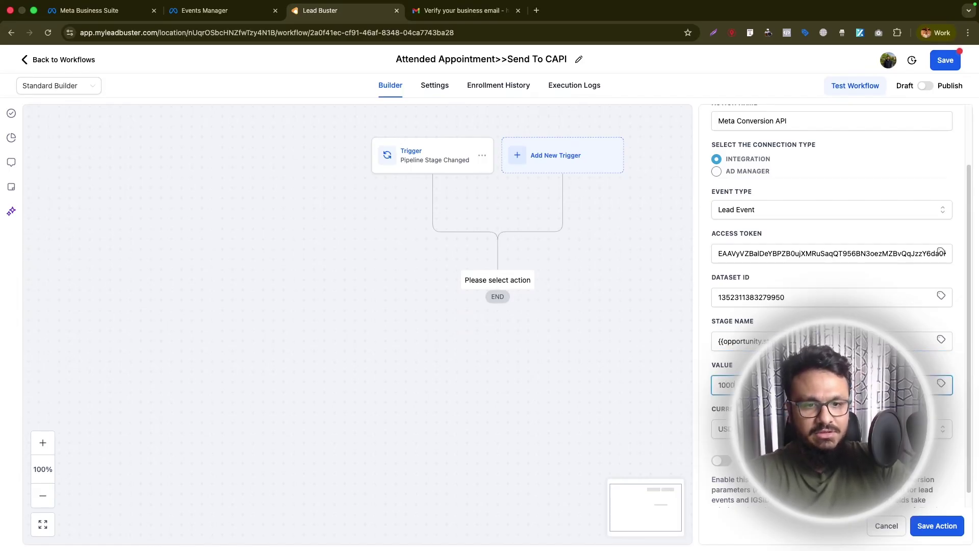
scroll(831, 306, "down", 1)
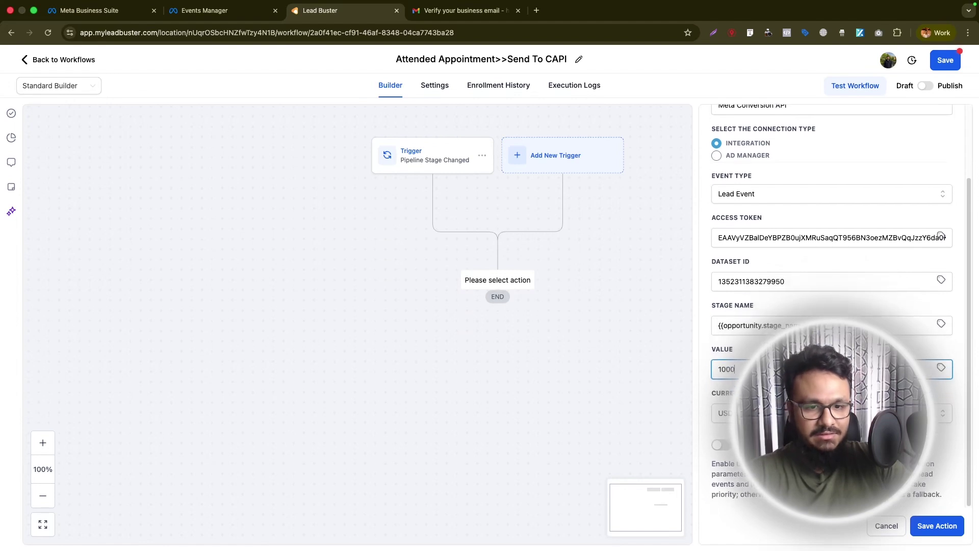
left_click(933, 527)
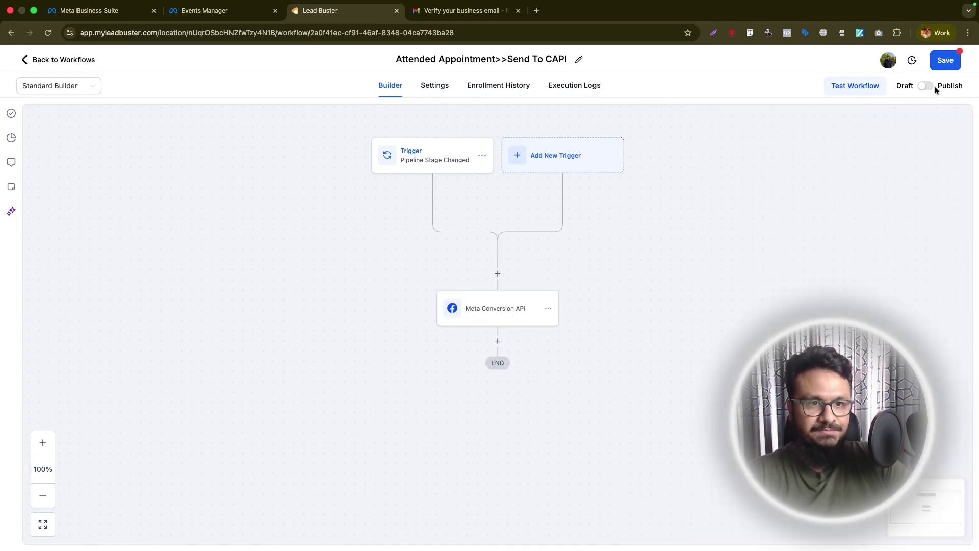
- Publish the Attended Appointment>>Send To CAPI workflow and return to the workflow list
left_click(926, 86)
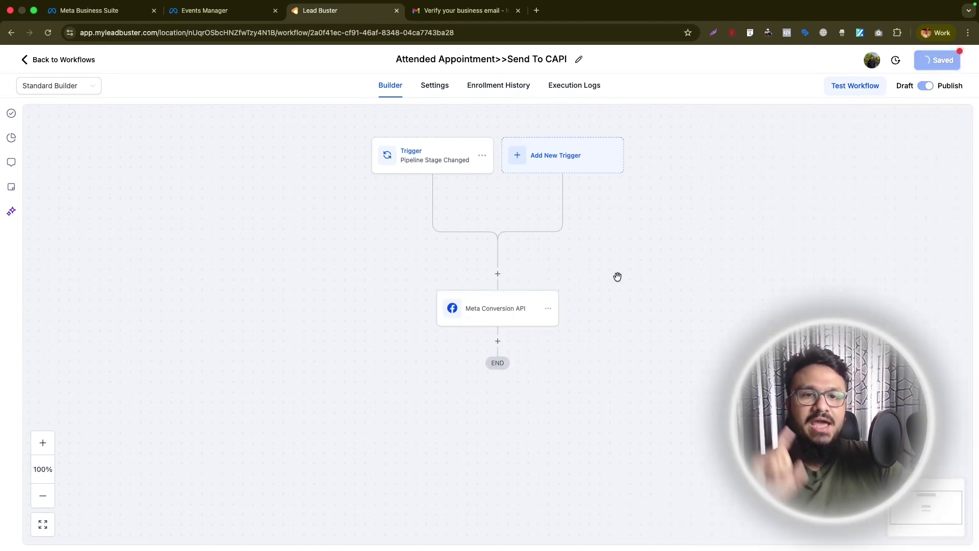
left_click(54, 61)
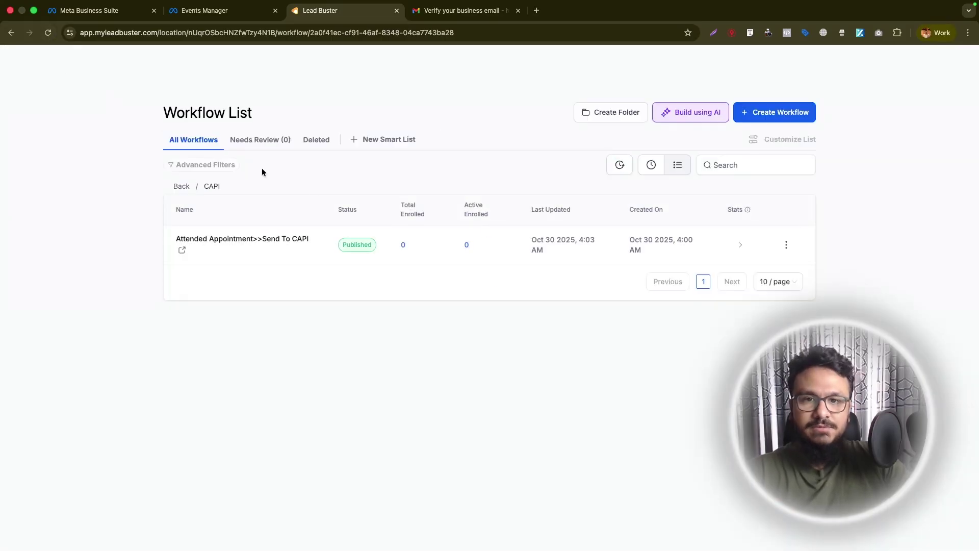
left_click(786, 246)
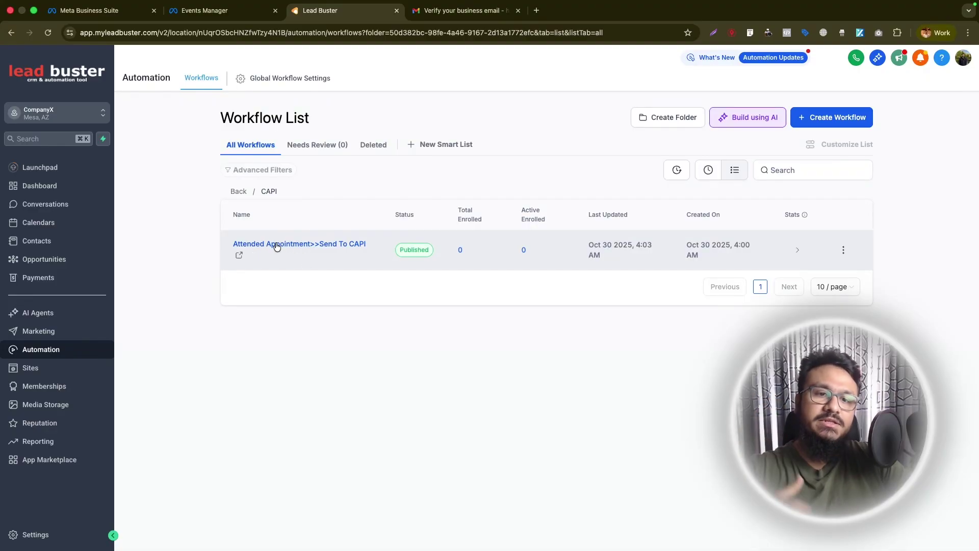
- Duplicate the Attended Appointment workflow as 'Sold/Closed>>Send To CAPI'
left_click(843, 249)
left_click(844, 193)
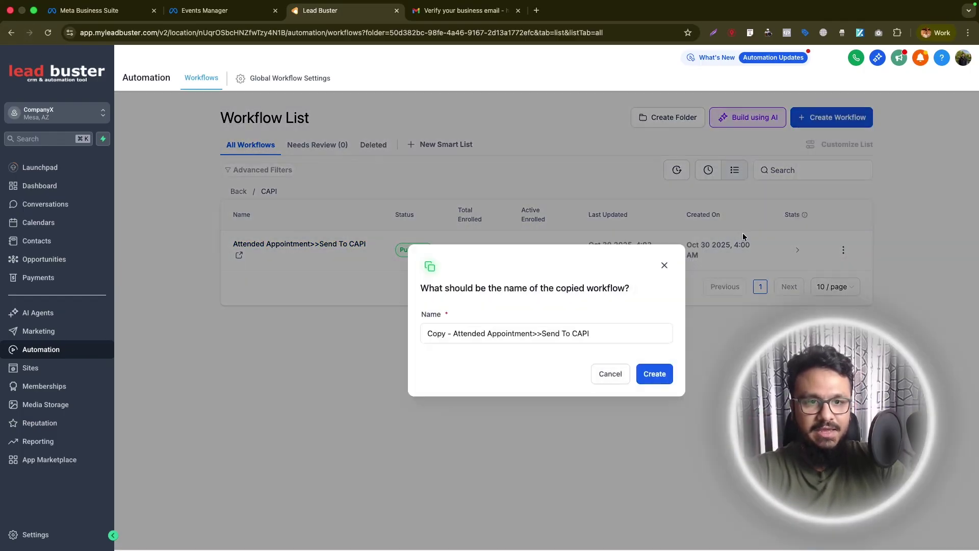
left_click(453, 333)
key("BackSpace")
key("BackSpace")
key("BackSpace")
key("BackSpace")
key("BackSpace")
key("BackSpace")
key("BackSpace")
key("Delete")
key("Delete")
key("Delete")
key("Delete")
key("Delete")
key("Delete")
key("Delete")
key("Delete")
key("Delete")
key("Delete")
key("Delete")
key("Delete")
key("Delete")
key("Delete")
key("Delete")
key("Delete")
key("Delete")
key("Delete")
key("Delete")
key("Delete")
type("Sold/Closed")
left_click(657, 376)
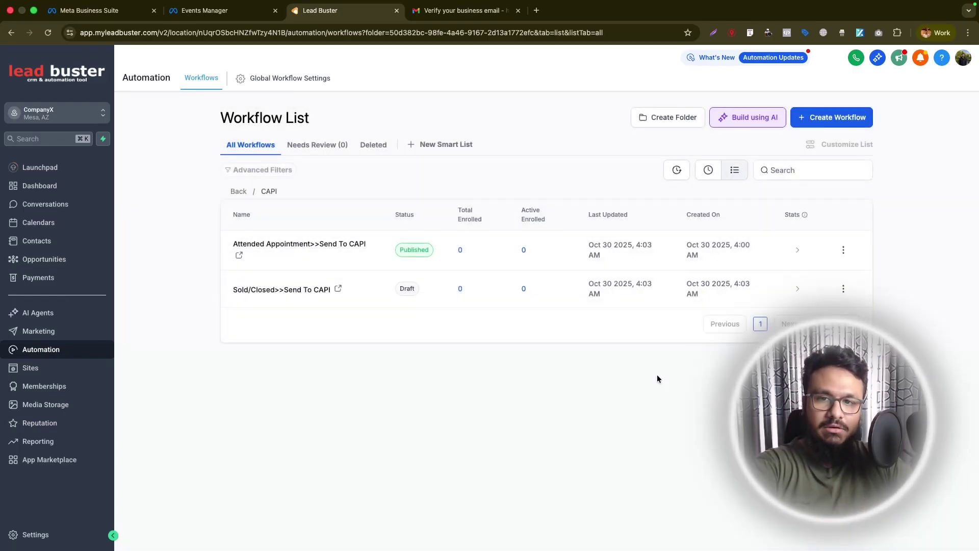
- In the copy, change the trigger's pipeline stage filter to Sold
left_click(297, 288)
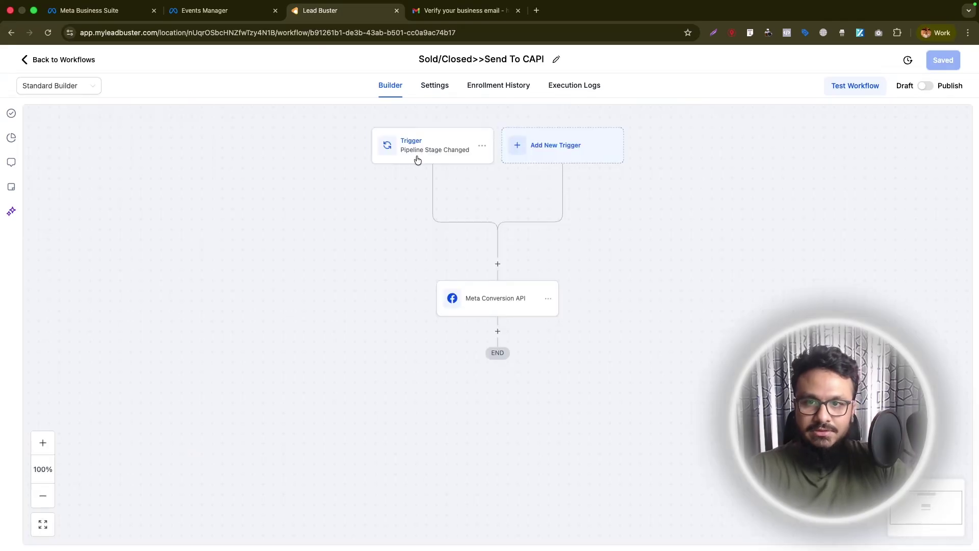
left_click(418, 160)
left_click(815, 306)
left_click(781, 357)
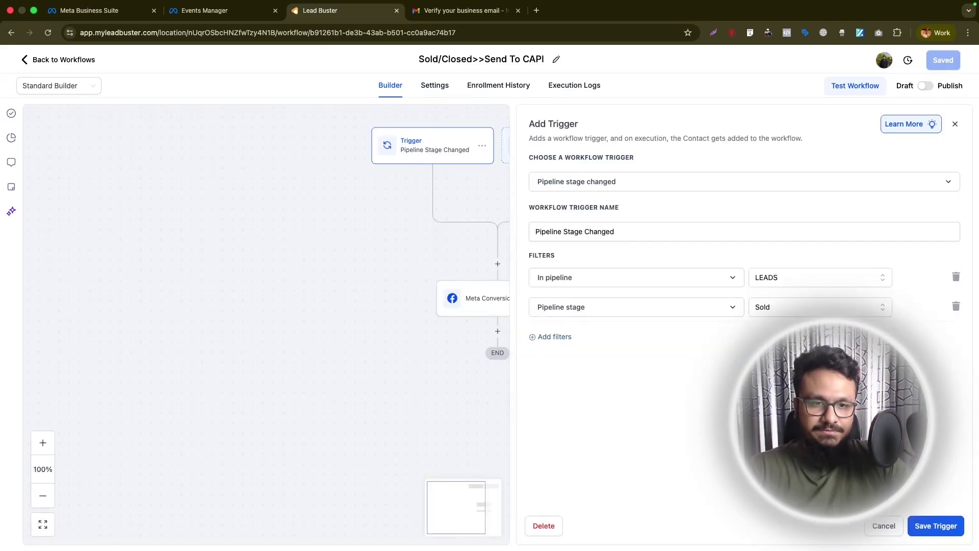
- Save the Sold-stage trigger, then check the Meta Conversion API action's Stage Name field and save it
left_click(945, 527)
left_click(502, 298)
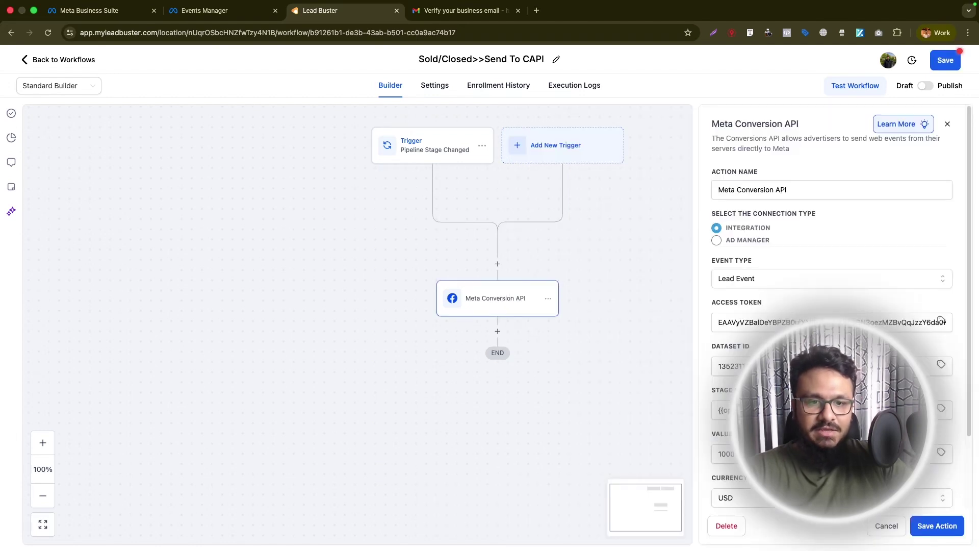
scroll(831, 306, "down", 2)
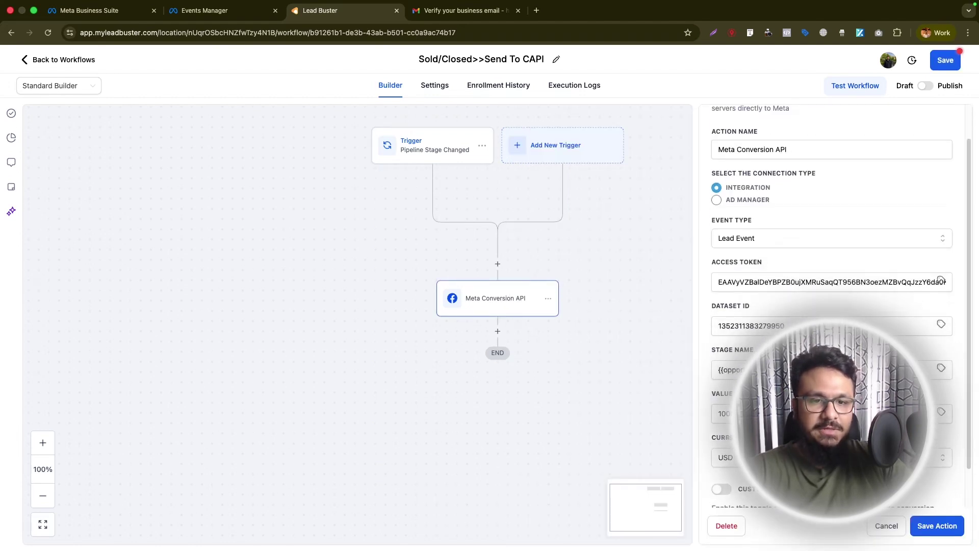
left_click_drag(867, 369, 709, 369)
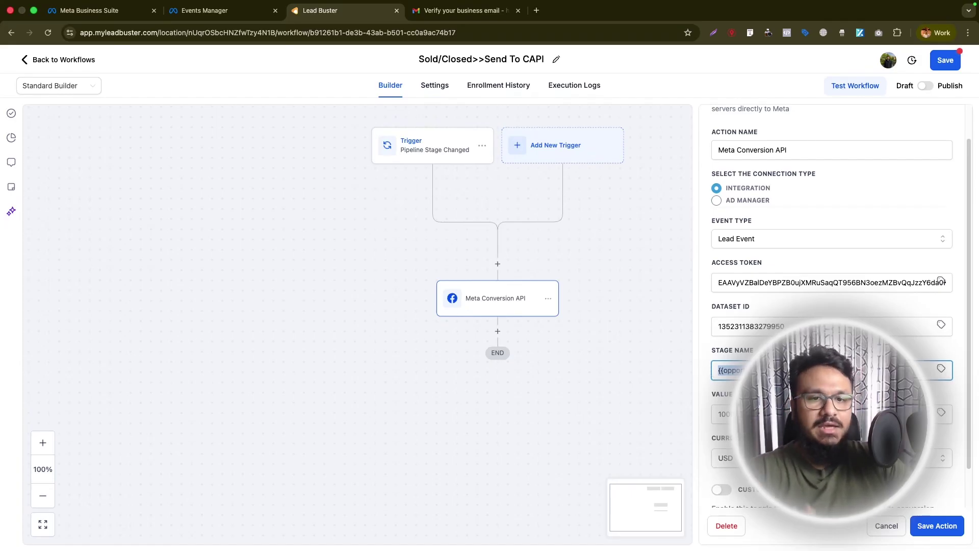
scroll(832, 306, "up", 2)
scroll(831, 306, "down", 3)
left_click(937, 526)
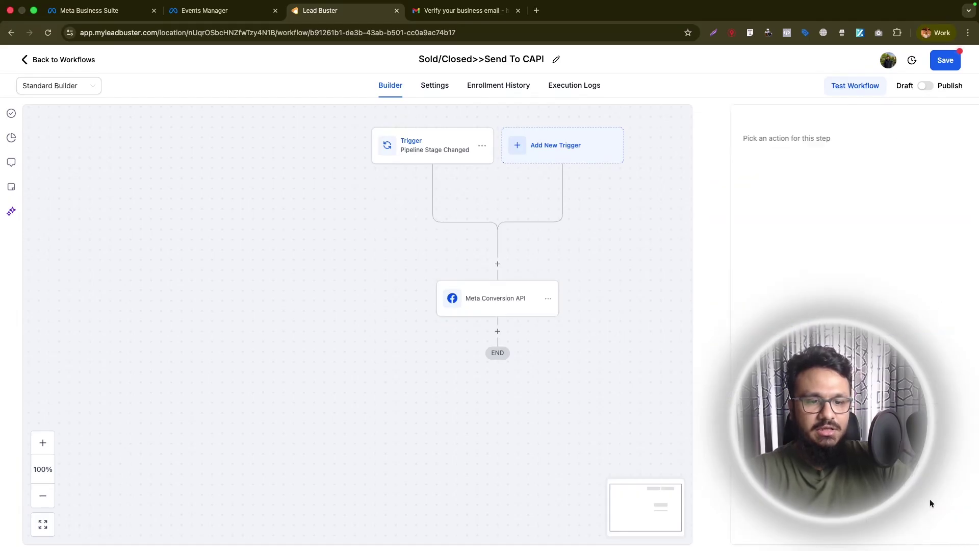
- Publish the Sold/Closed>>Send To CAPI workflow and save it
left_click(939, 87)
left_click(945, 60)
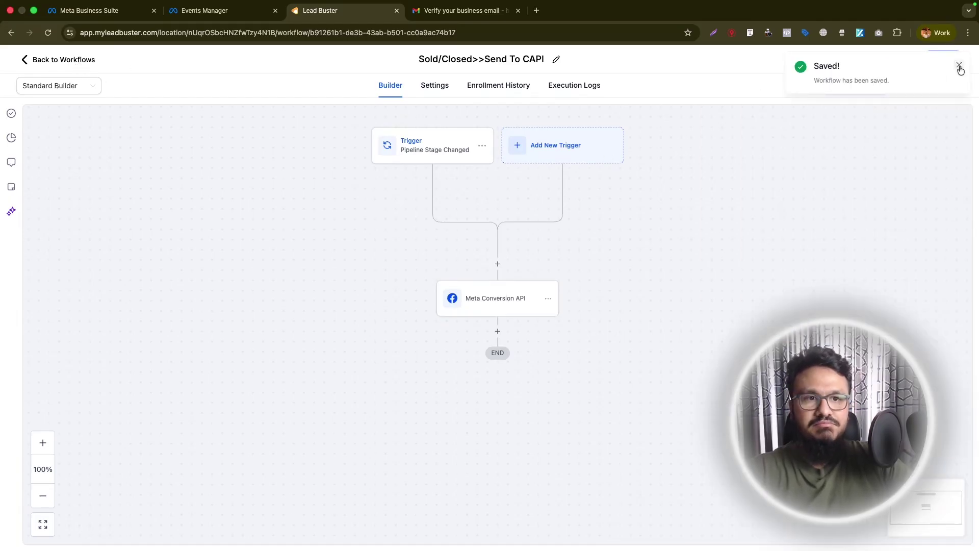
left_click(958, 66)
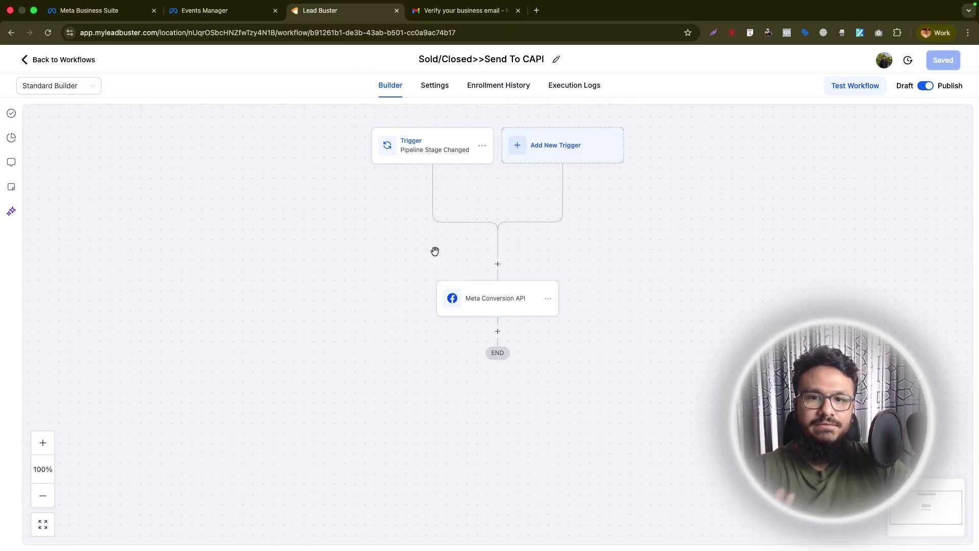
- Review the Meta Conversion API action, then switch the builder to the Advanced Builder layout
left_click(485, 295)
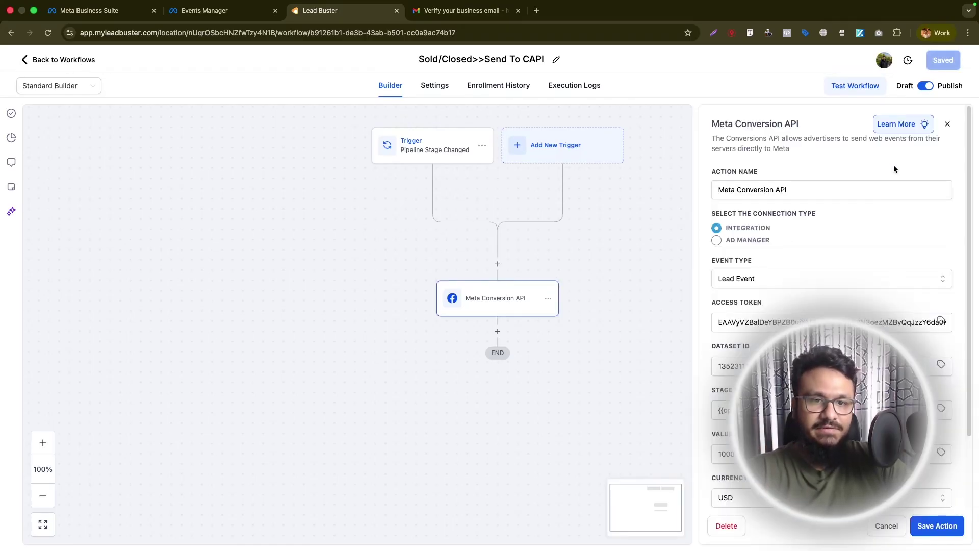
left_click(948, 124)
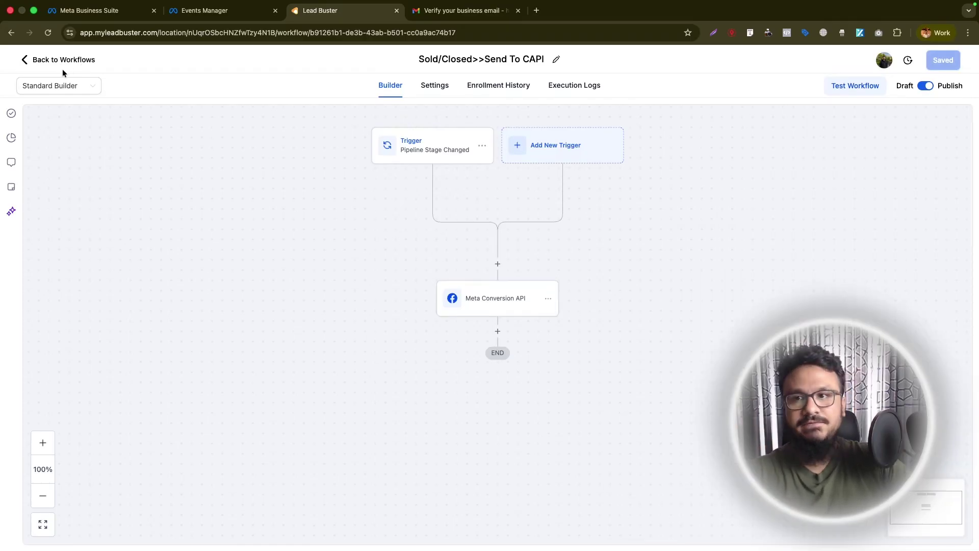
left_click(61, 86)
left_click(74, 127)
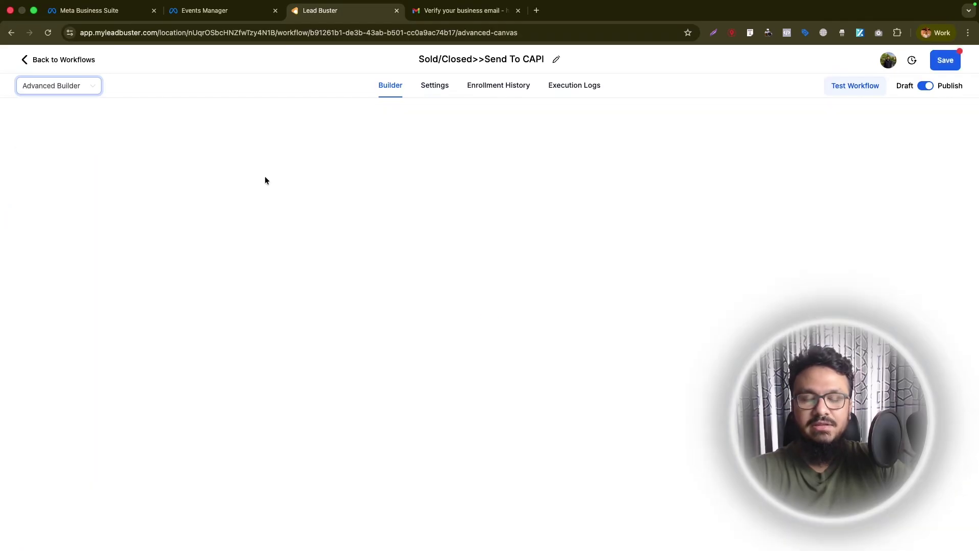
- Save the workflow and open Attended Appointment>>Send To CAPI from the workflow list
left_click(945, 59)
left_click(59, 59)
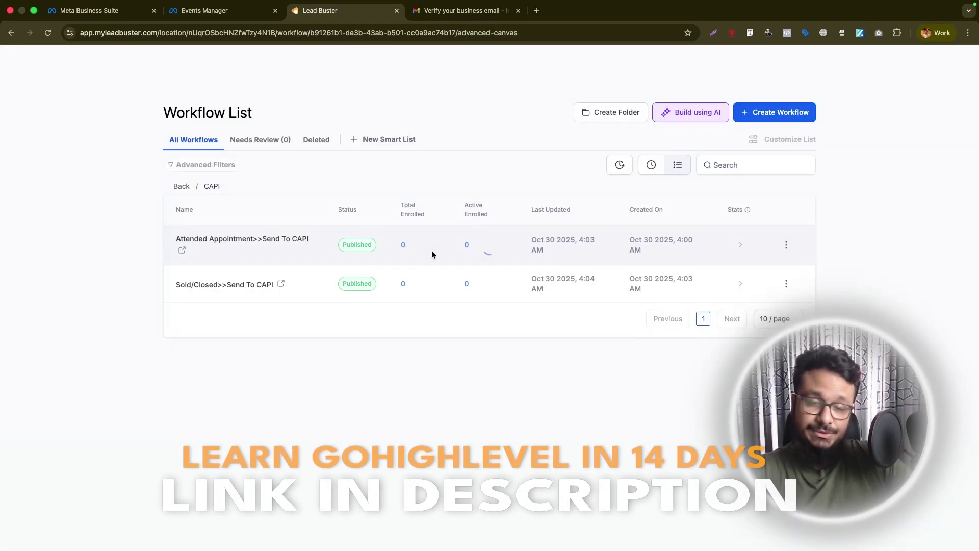
left_click(237, 240)
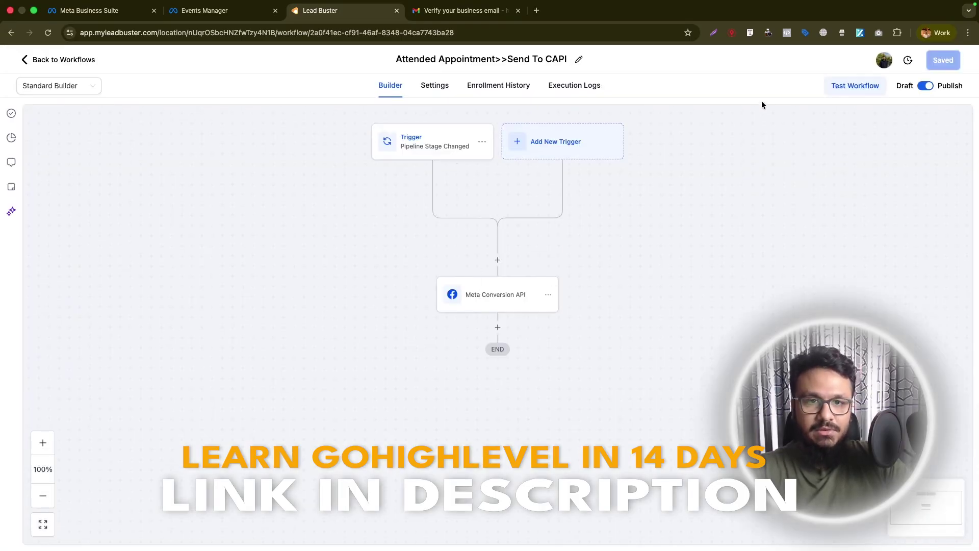
- Switch Attended Appointment>>Send To CAPI to the Advanced Builder layout, then go to Meta Business Suite
left_click(26, 86)
left_click(36, 124)
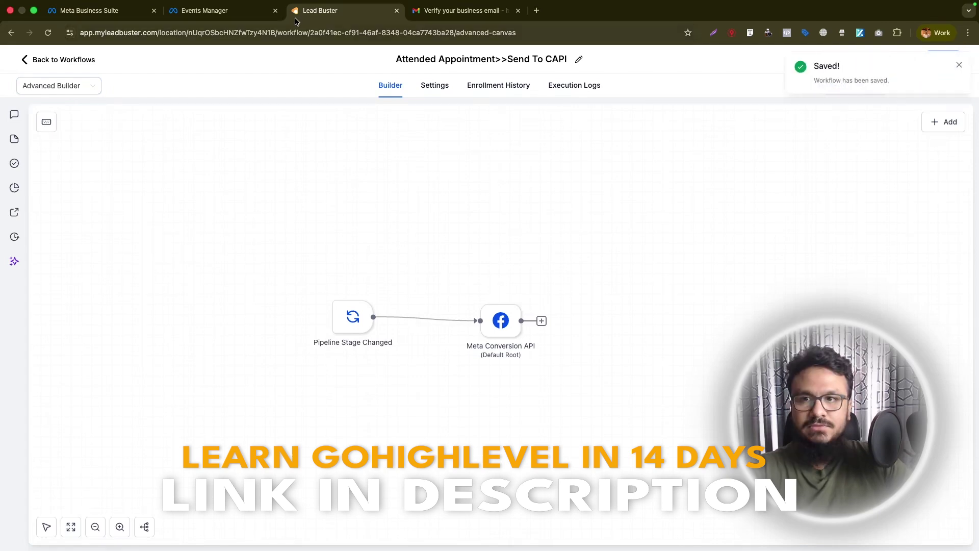
left_click(138, 15)
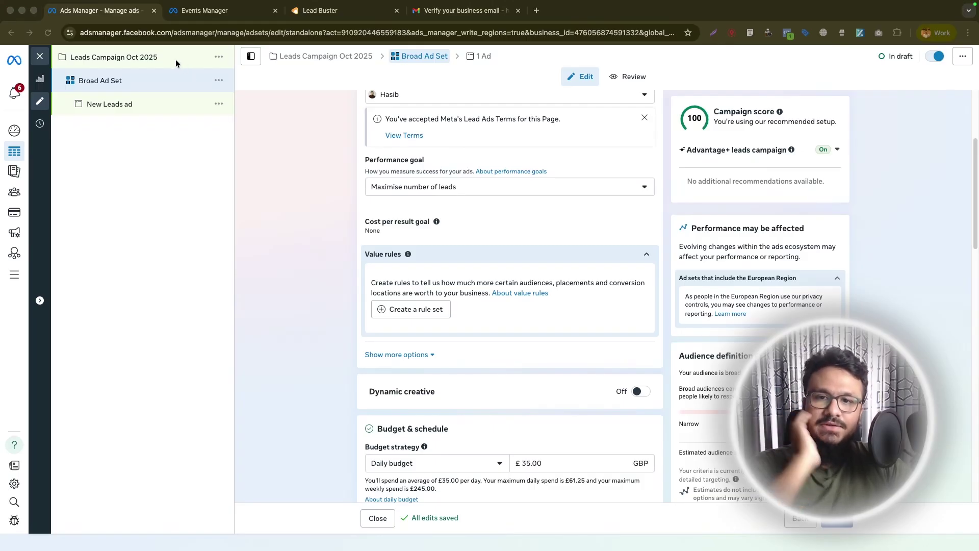
- Open the New Leads ad for editing and locate its Tracking section
left_click(119, 111)
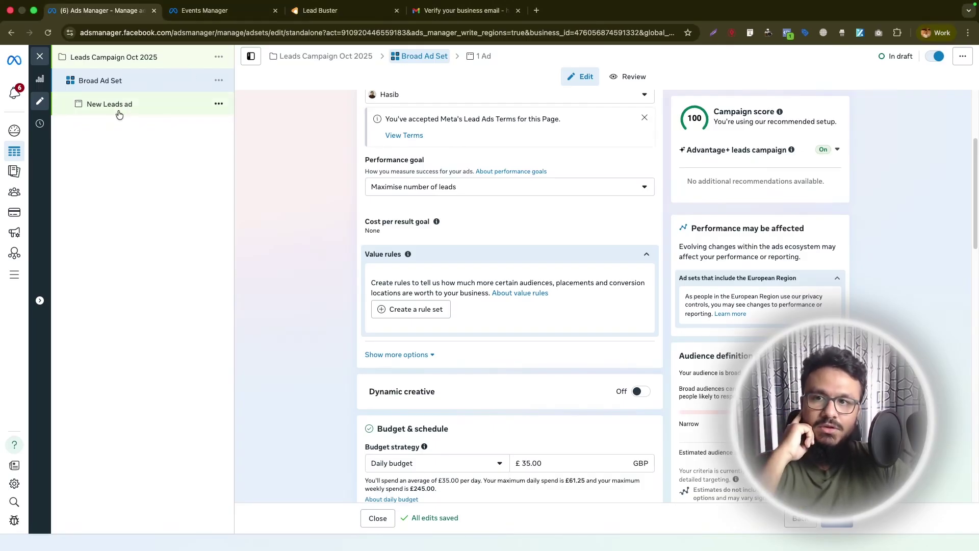
left_click(119, 107)
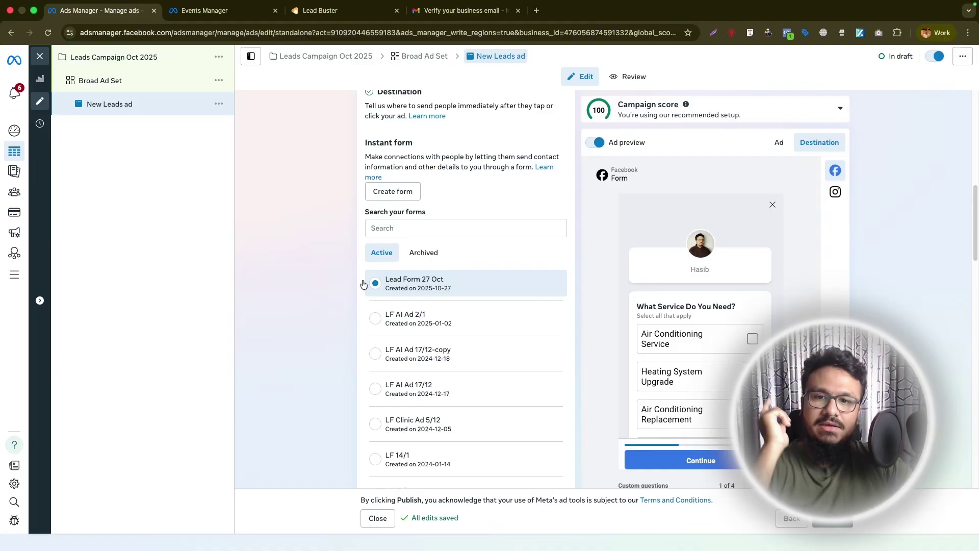
scroll(405, 280, "up", 2)
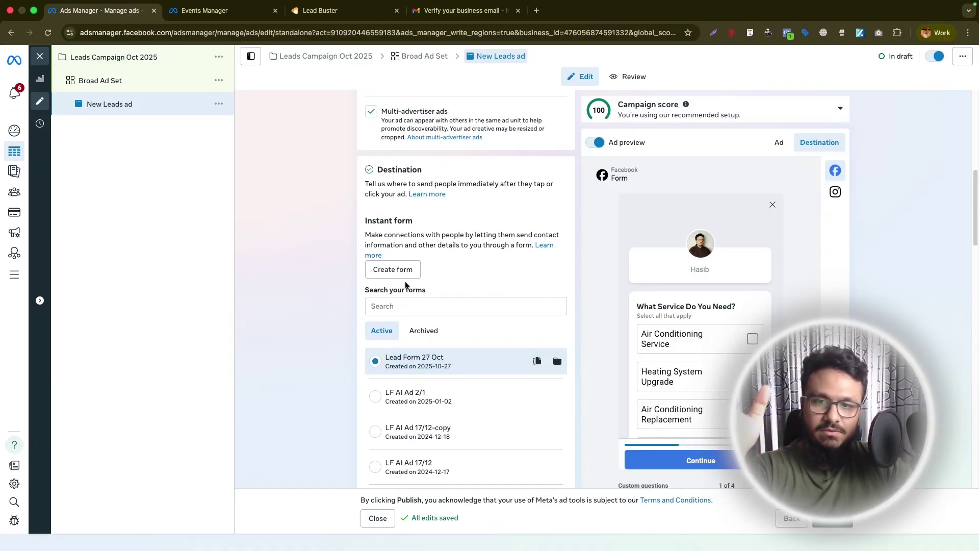
scroll(406, 283, "up", 7)
scroll(372, 285, "down", 5)
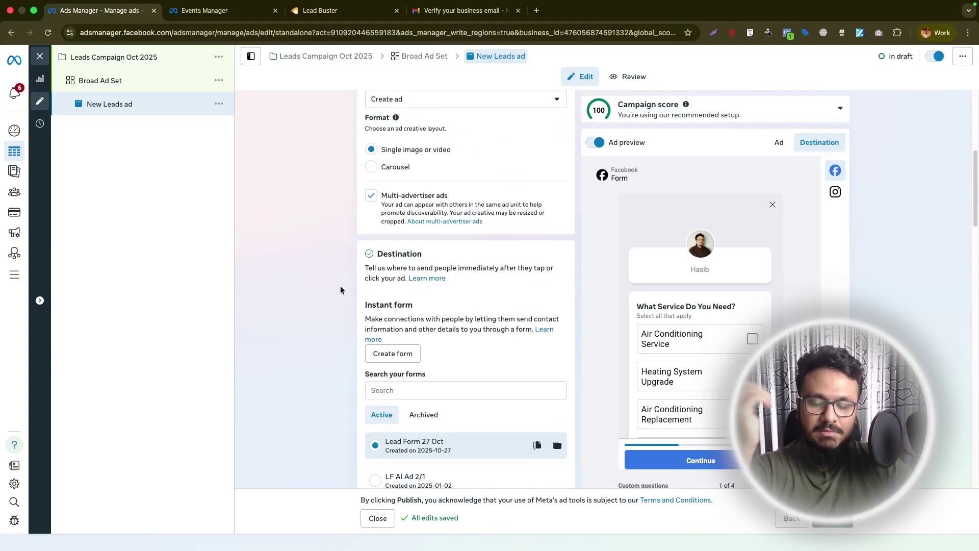
scroll(340, 289, "down", 15)
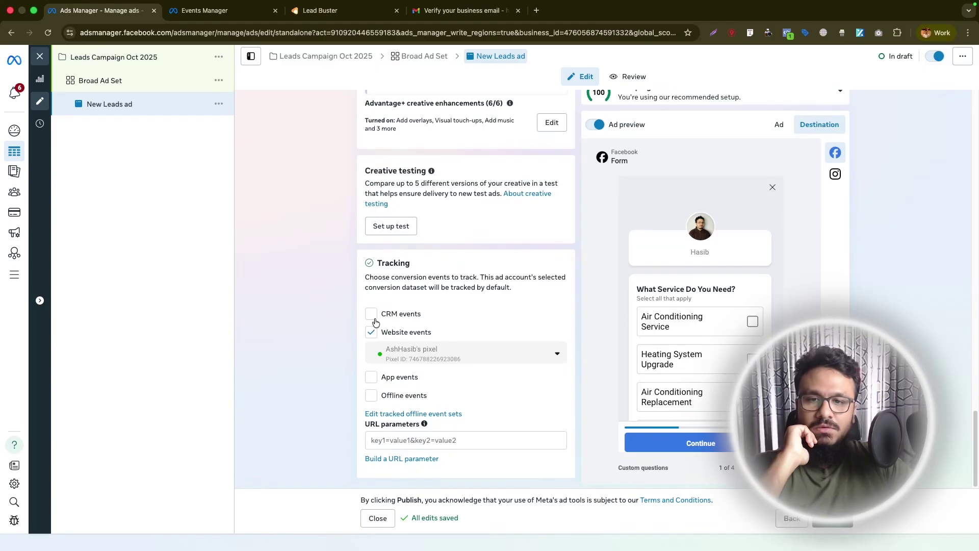
- Track offline CRM events with the CAPI Pixel TEST dataset instead of website events
left_click(370, 315)
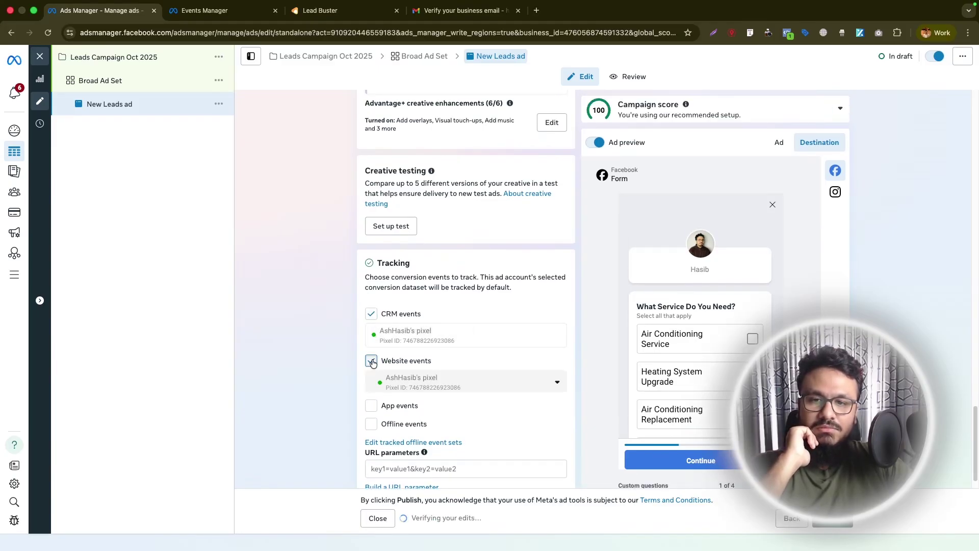
left_click(392, 381)
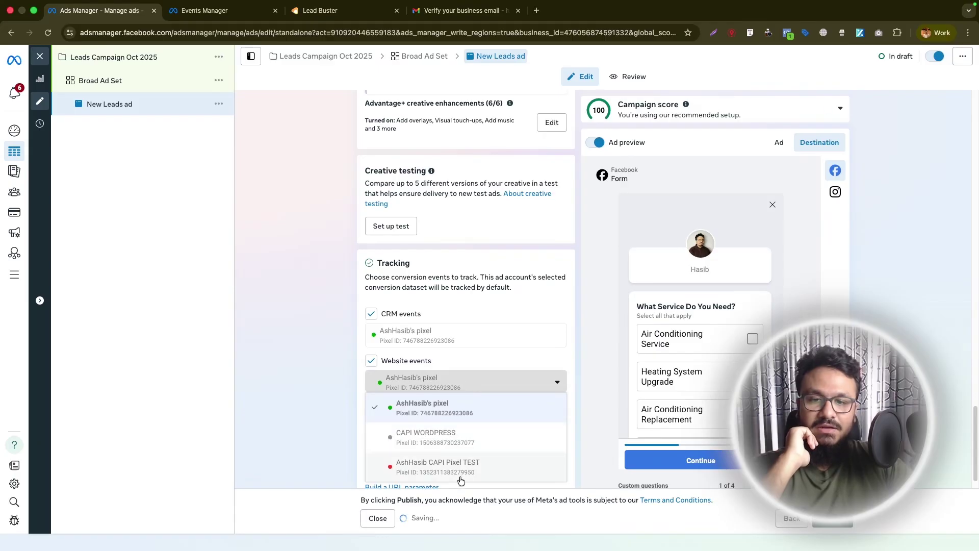
left_click(413, 465)
scroll(394, 388, "down", 2)
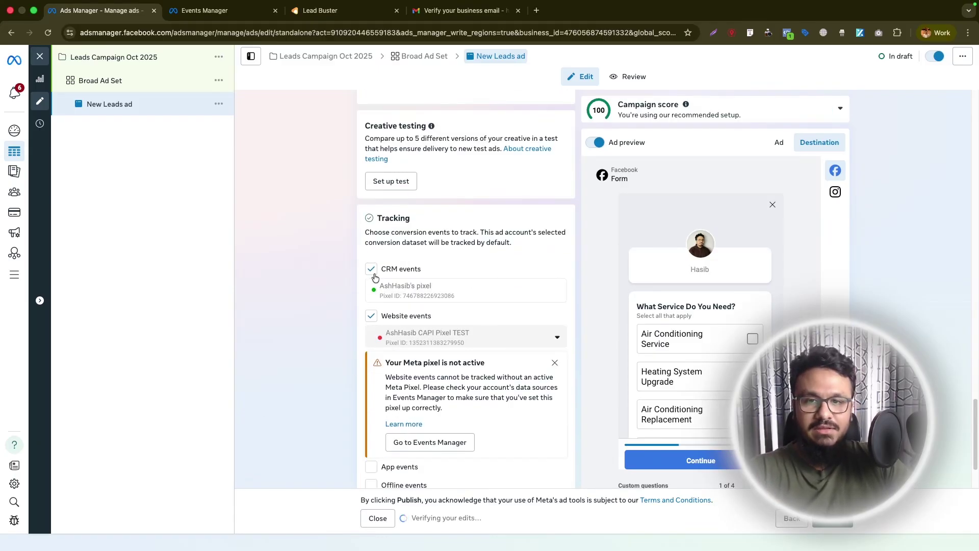
left_click(406, 278)
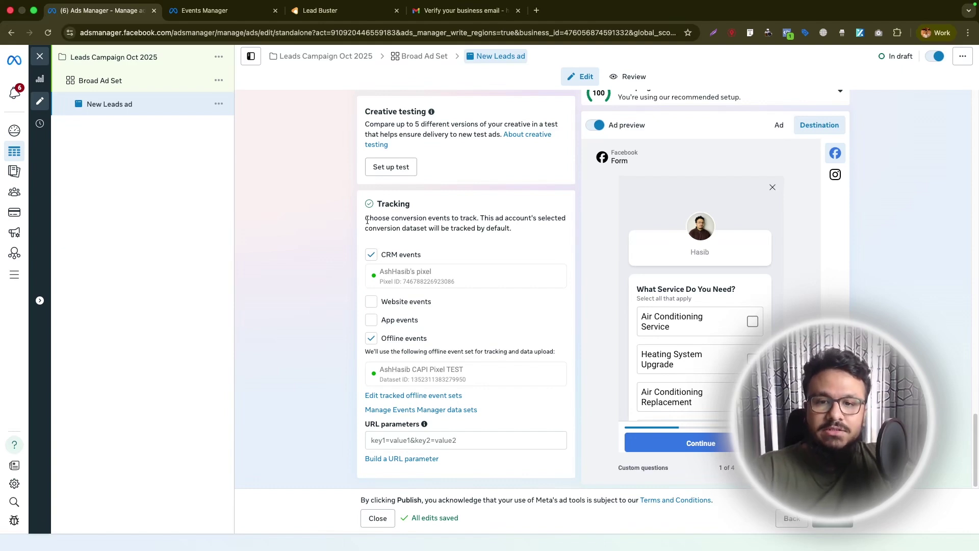
left_click(205, 10)
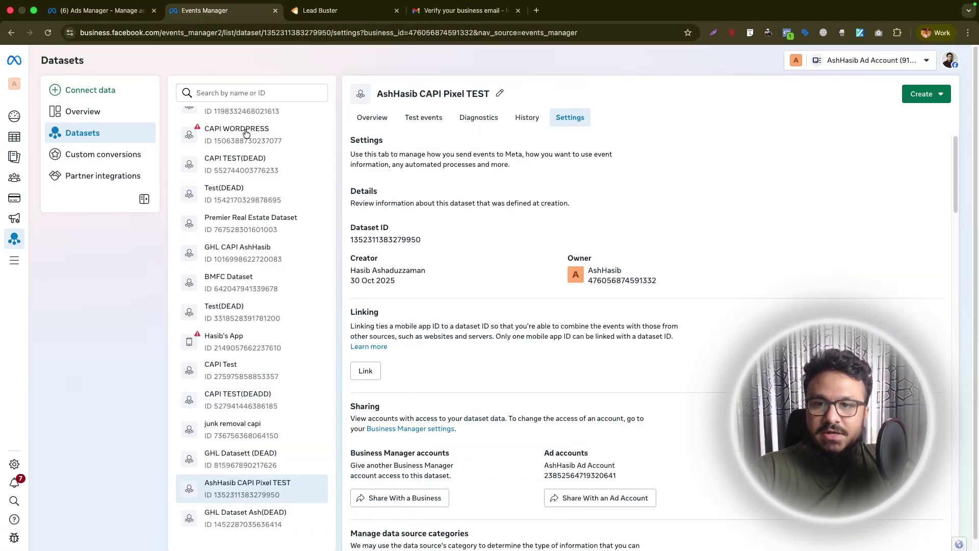
- Connect a CRM data source to the CAPI Pixel TEST dataset, choosing LeadConnector as the partner
left_click(85, 90)
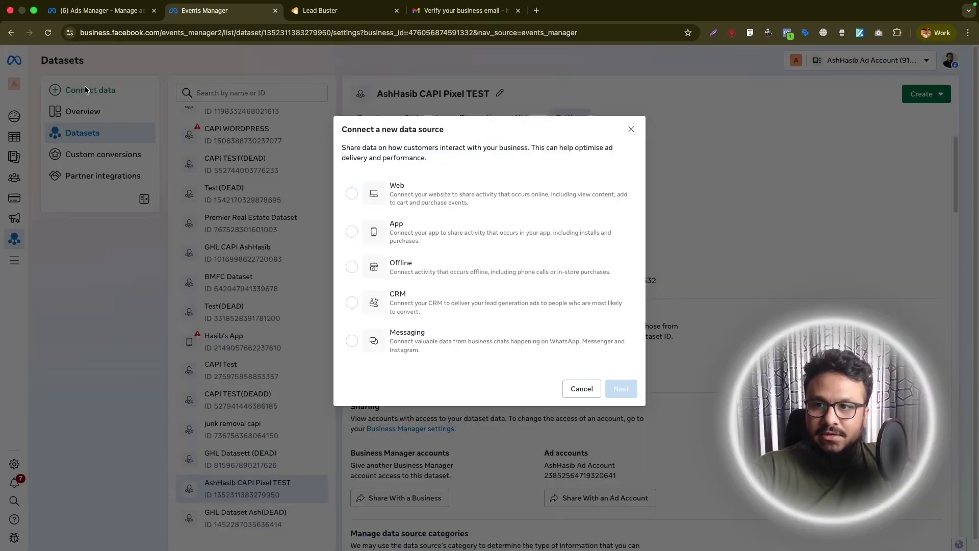
left_click(352, 302)
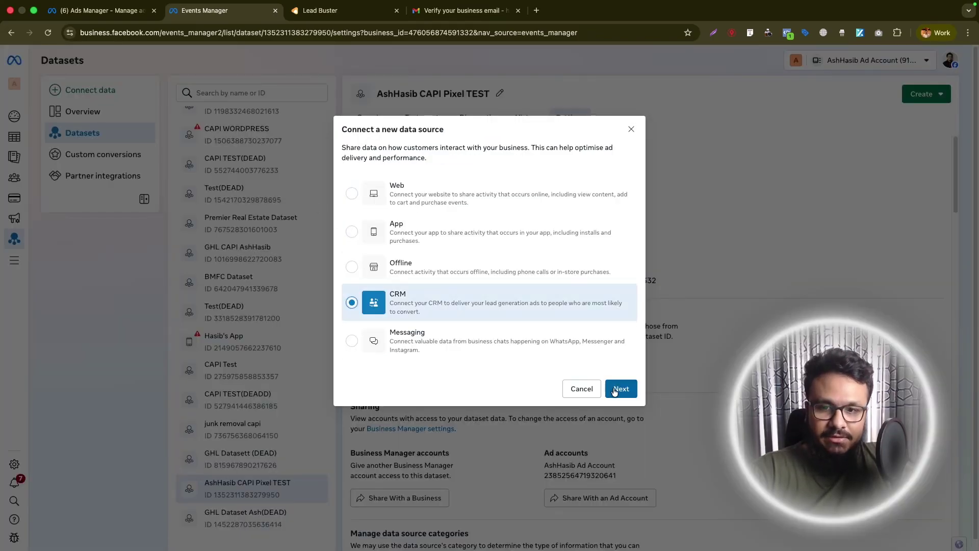
left_click(617, 390)
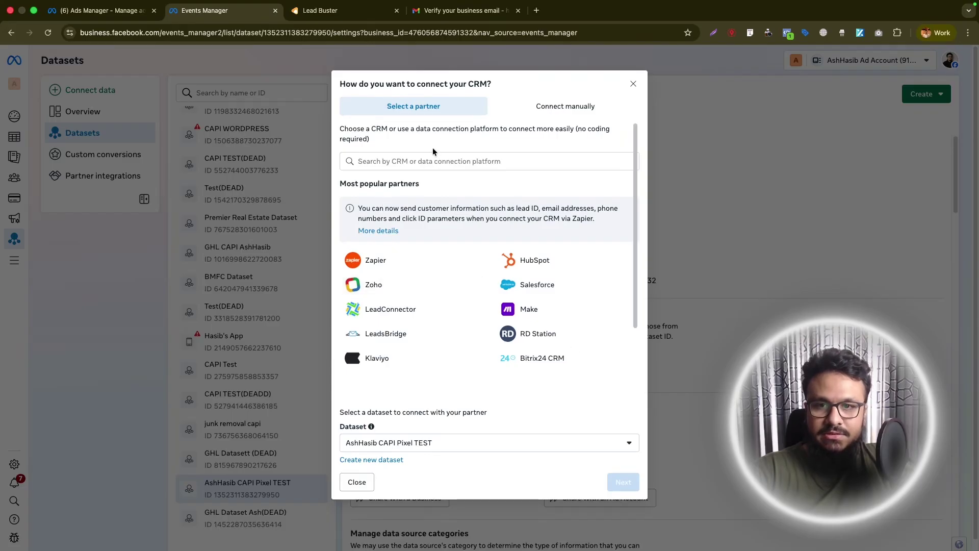
left_click(378, 309)
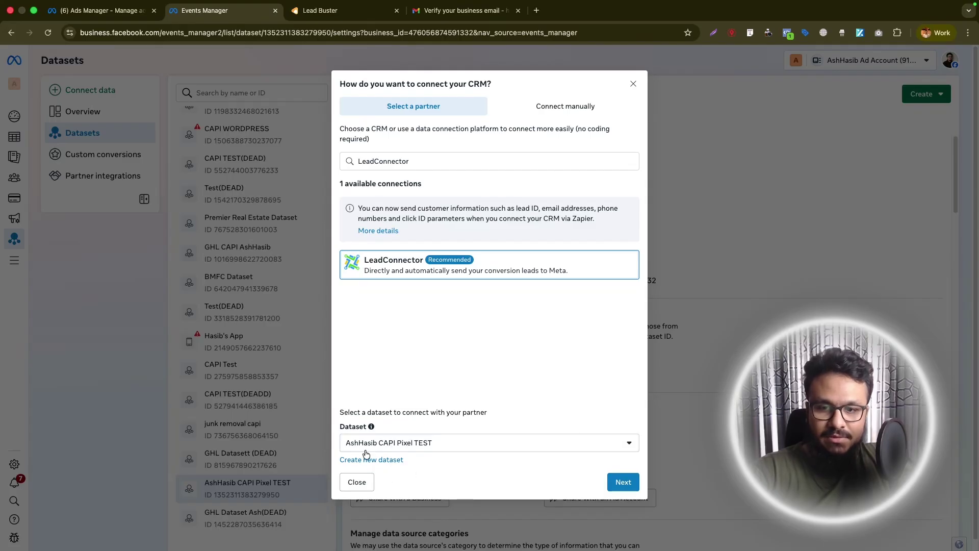
left_click(623, 482)
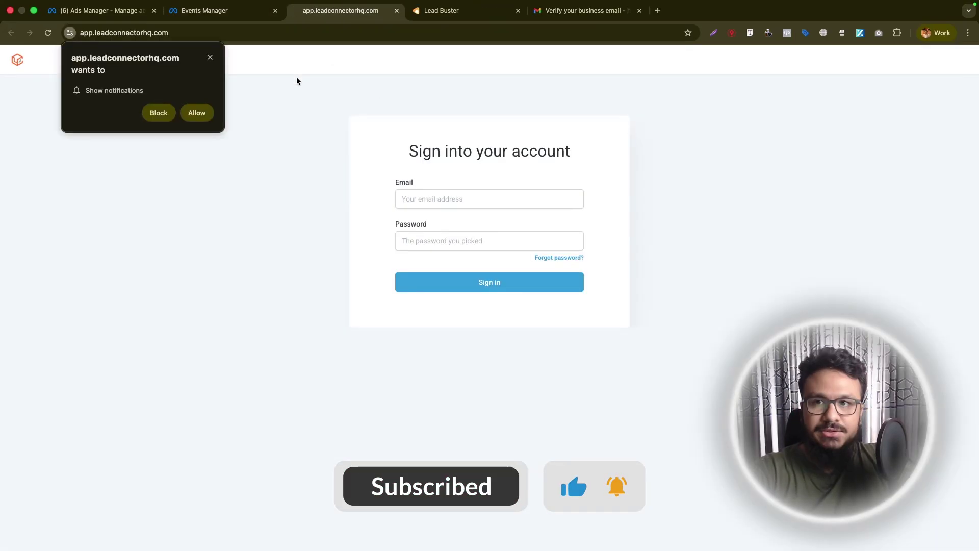
- Dismiss the notification prompt and redo the CRM > LeadConnector connection for the CAPI Pixel TEST dataset
left_click(297, 79)
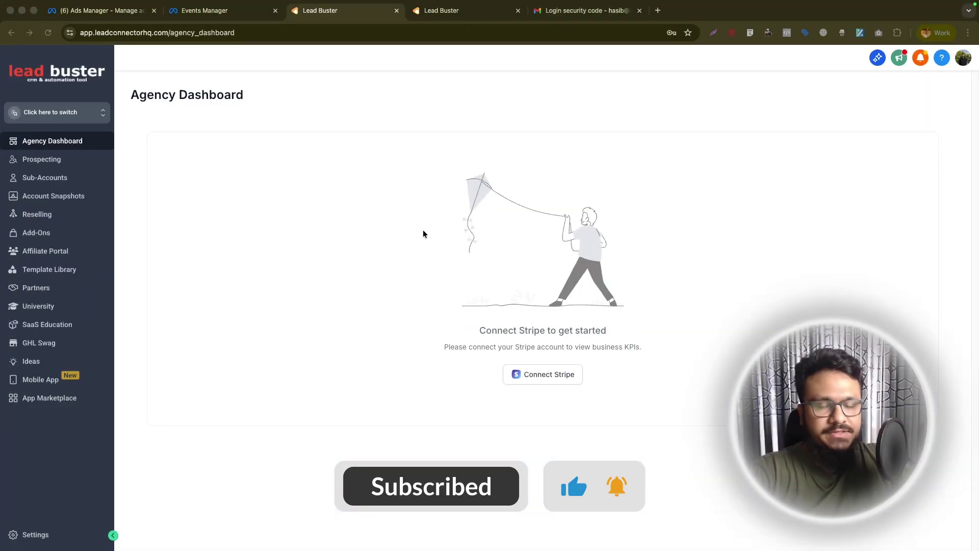
left_click(218, 13)
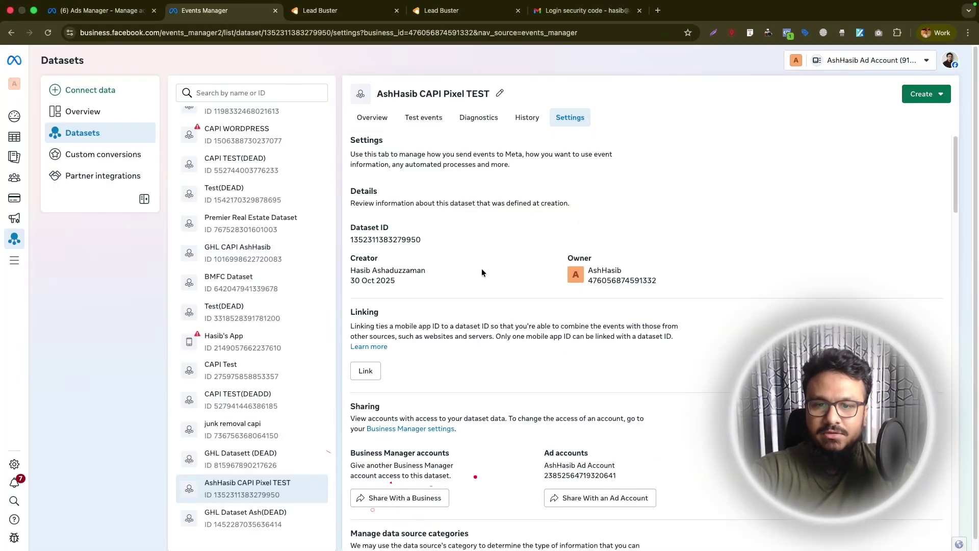
left_click(75, 92)
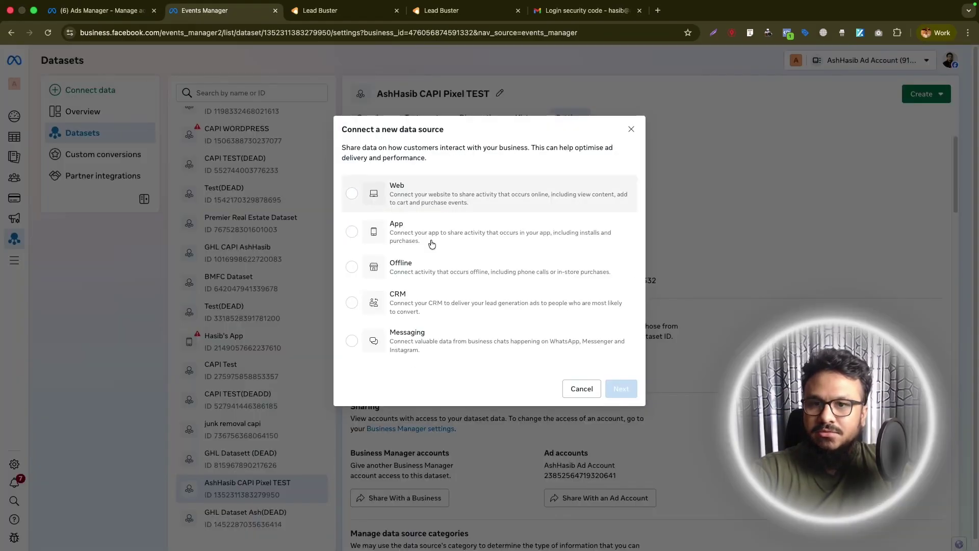
left_click(370, 302)
left_click(621, 388)
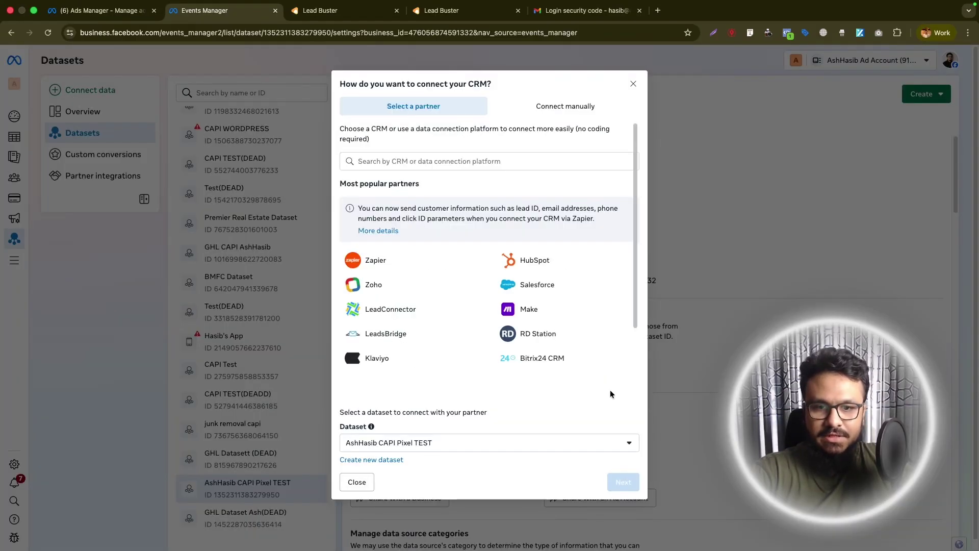
left_click(391, 305)
left_click(624, 482)
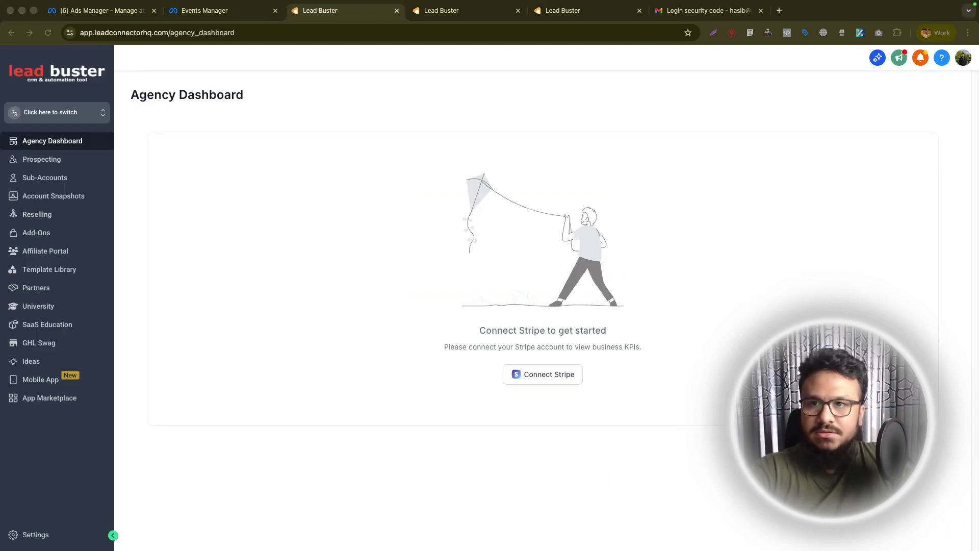
key("ctrl+shift+Tab")
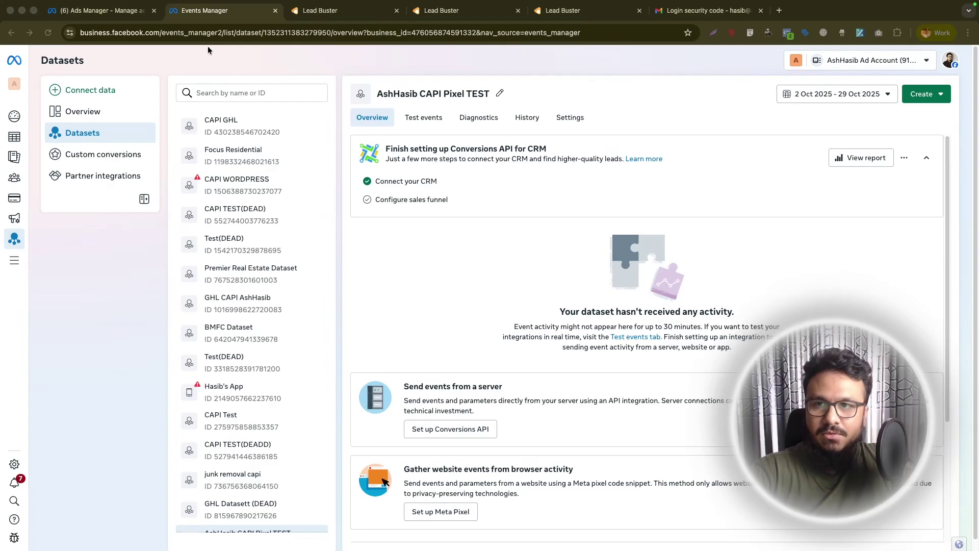
- Confirm on the dataset Overview that Connect your CRM is complete and Configure sales funnel remains
left_click(406, 179)
triple_click(402, 182)
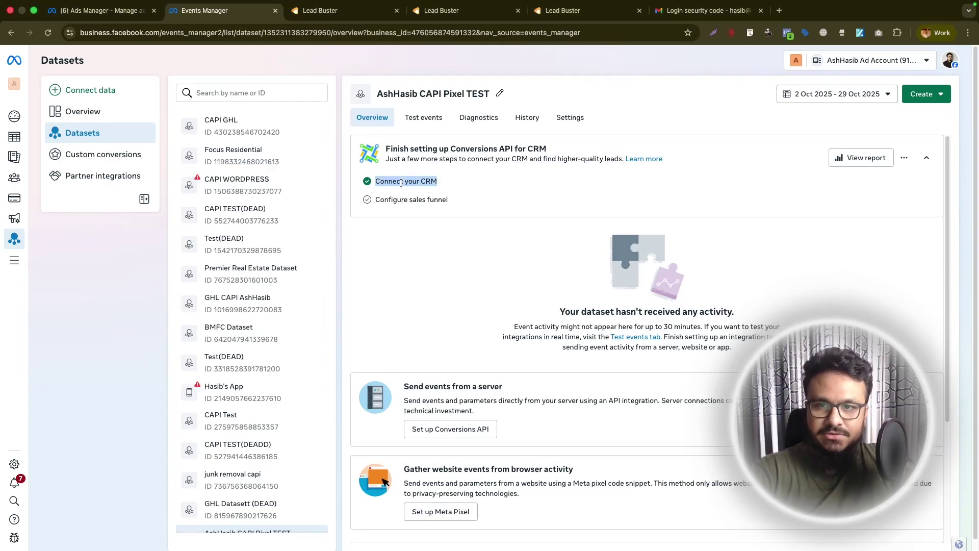
triple_click(393, 199)
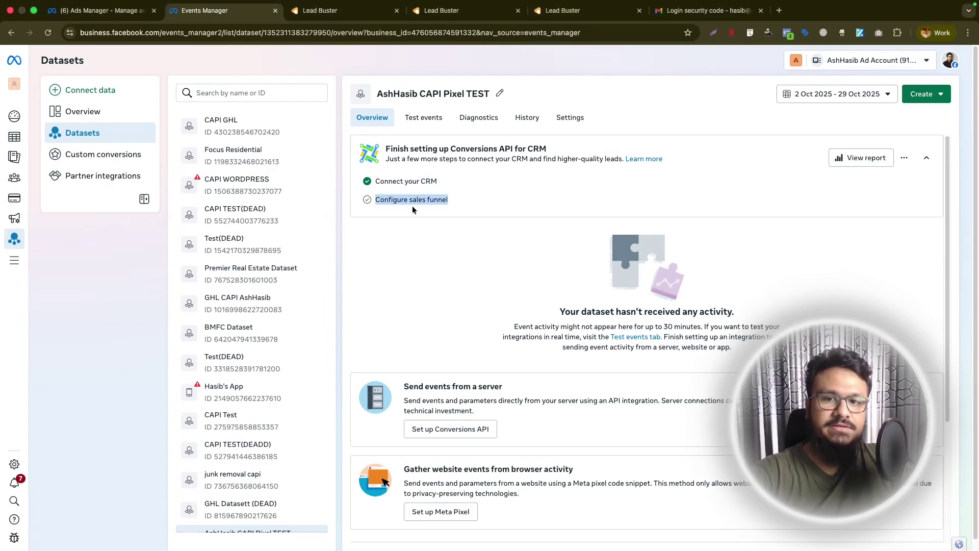
left_click(437, 272)
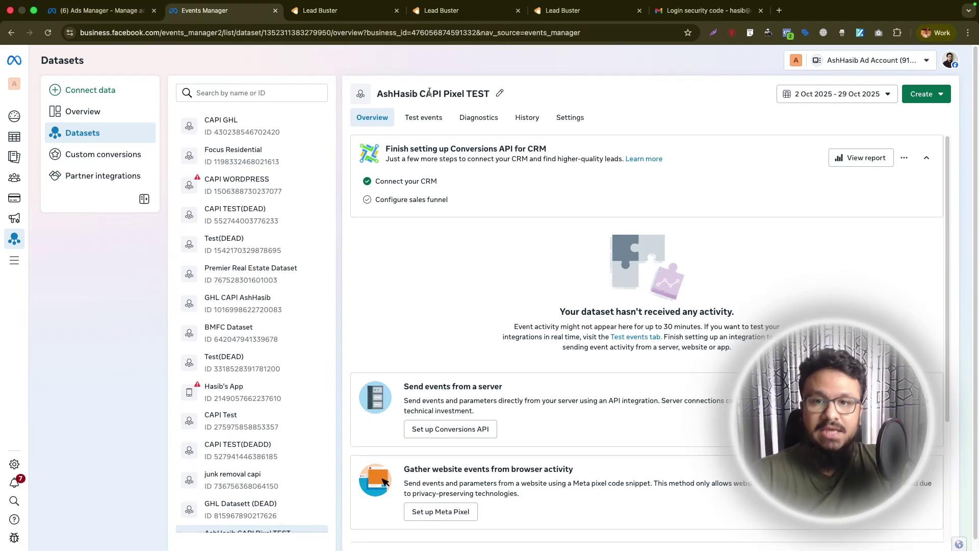
triple_click(430, 93)
left_click(102, 10)
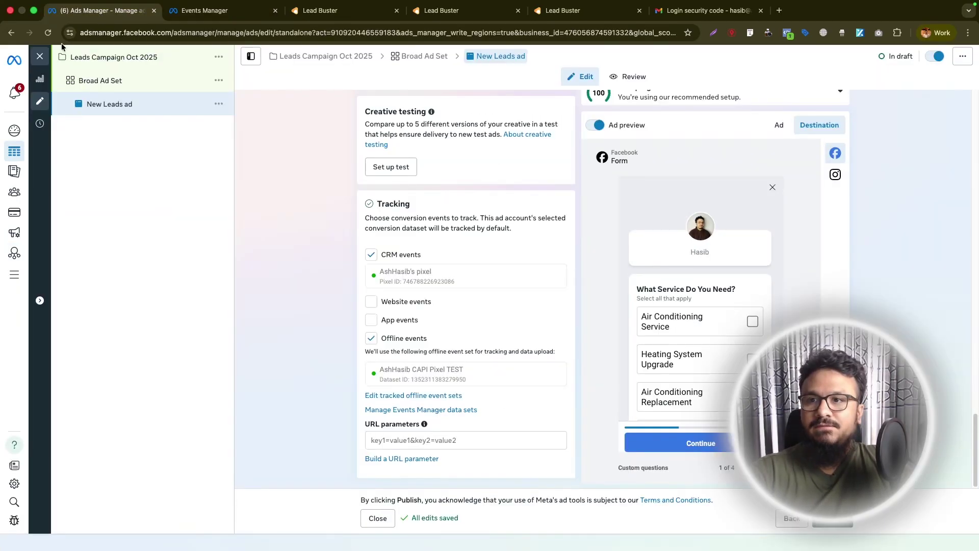
- Reload the ad editor and set its CRM events dataset to CAPI Pixel TEST, then return to Lead Buster
left_click(48, 33)
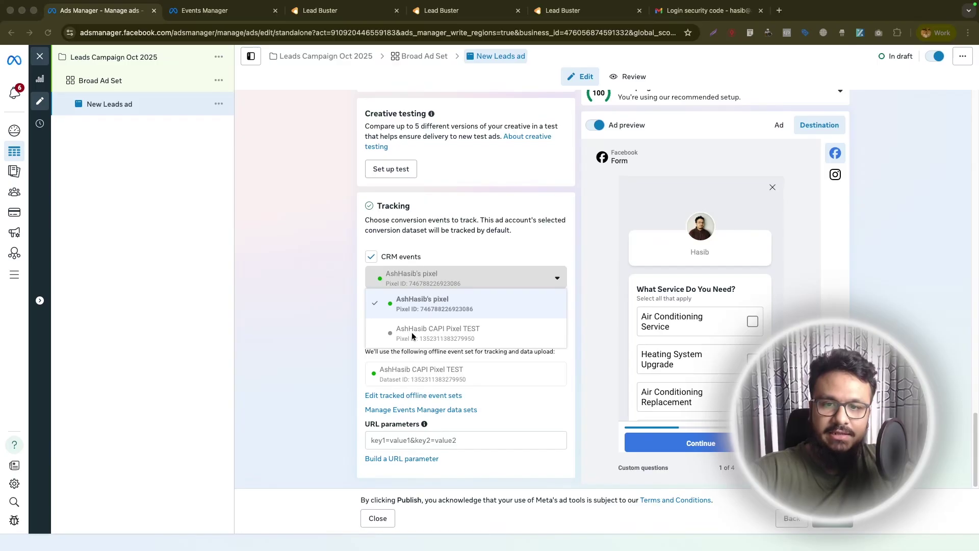
left_click(449, 333)
scroll(263, 312, "up", 10)
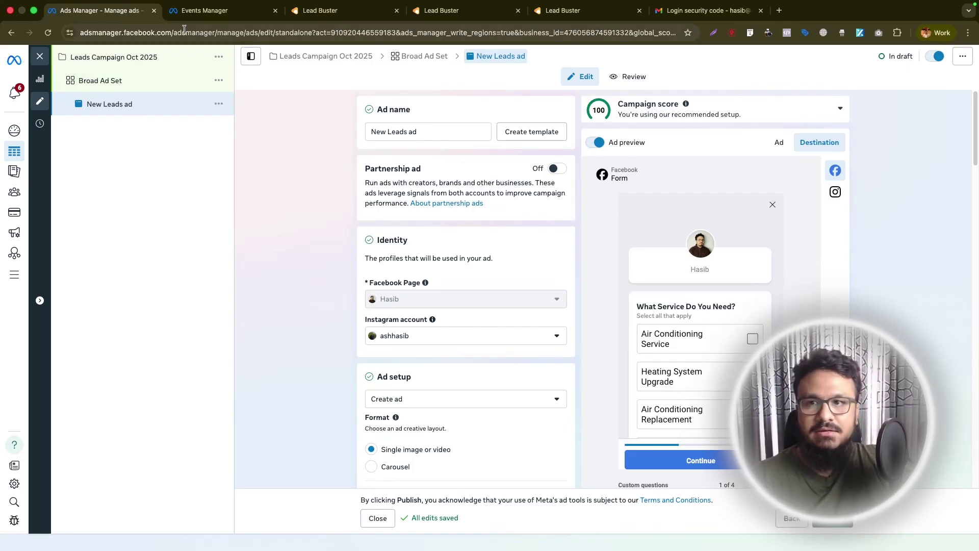
left_click(309, 14)
key("super+5")
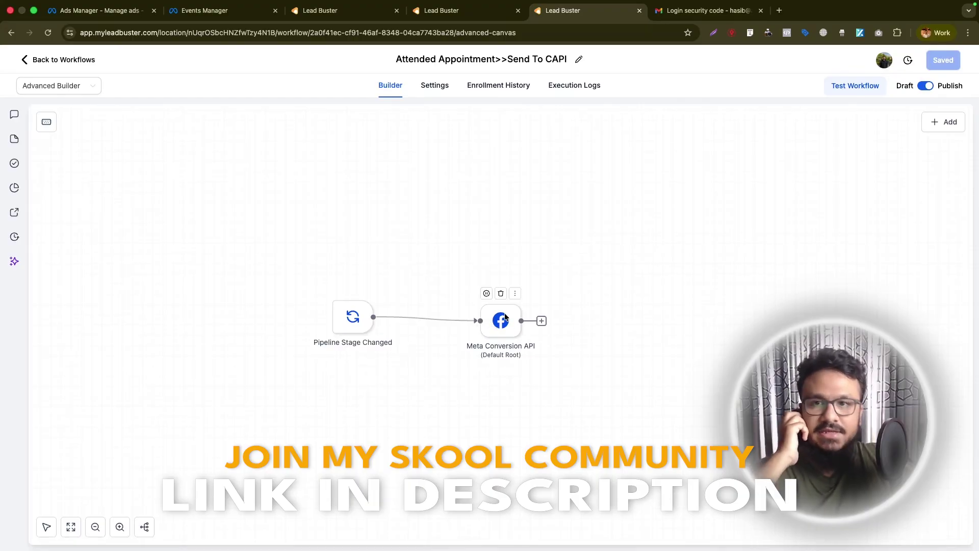
- Return to the New Leads ad editor after a glance at Events Manager and review its Tracking section
left_click(111, 10)
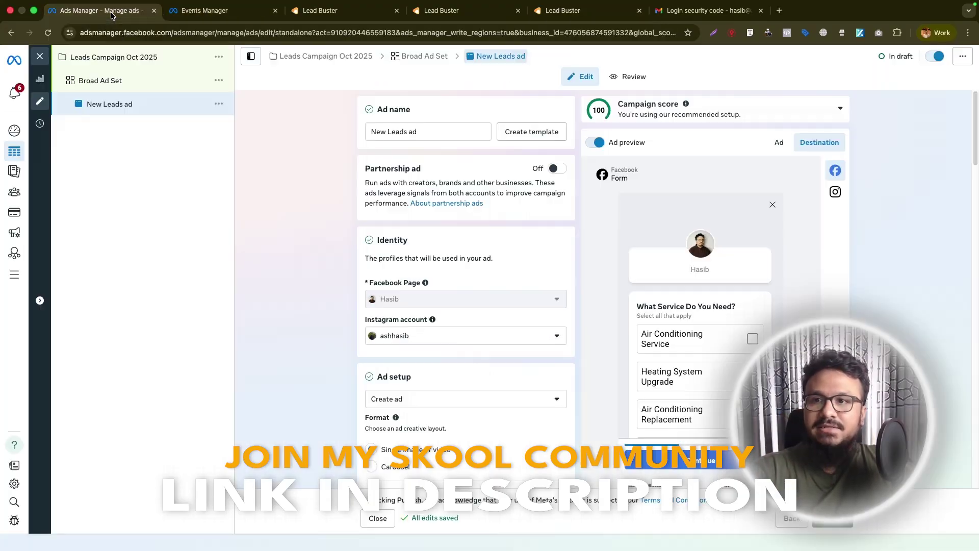
left_click(204, 11)
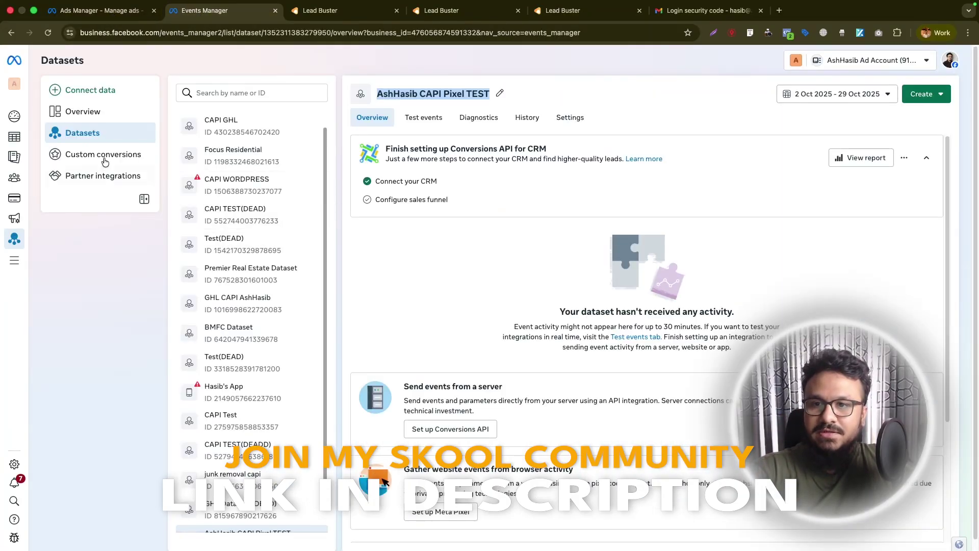
left_click(107, 10)
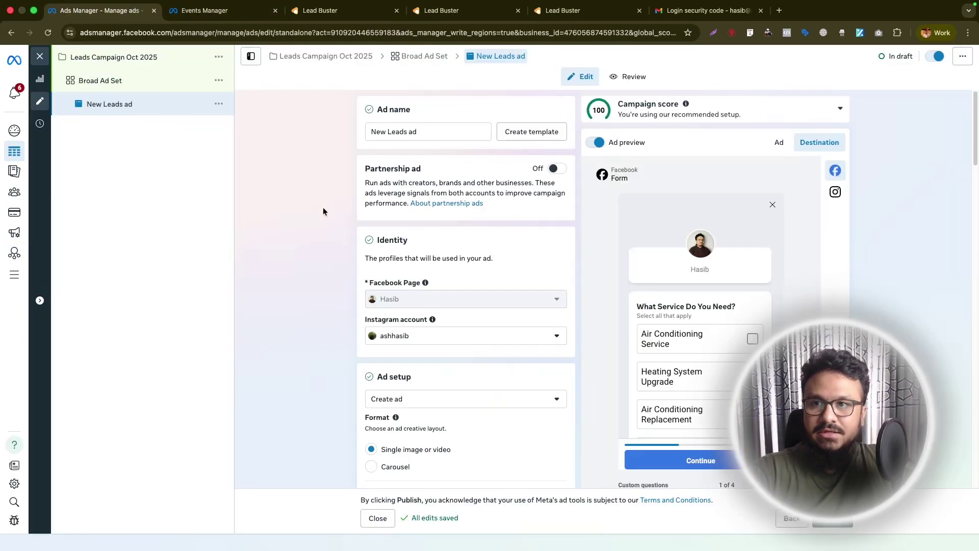
scroll(363, 391, "down", 15)
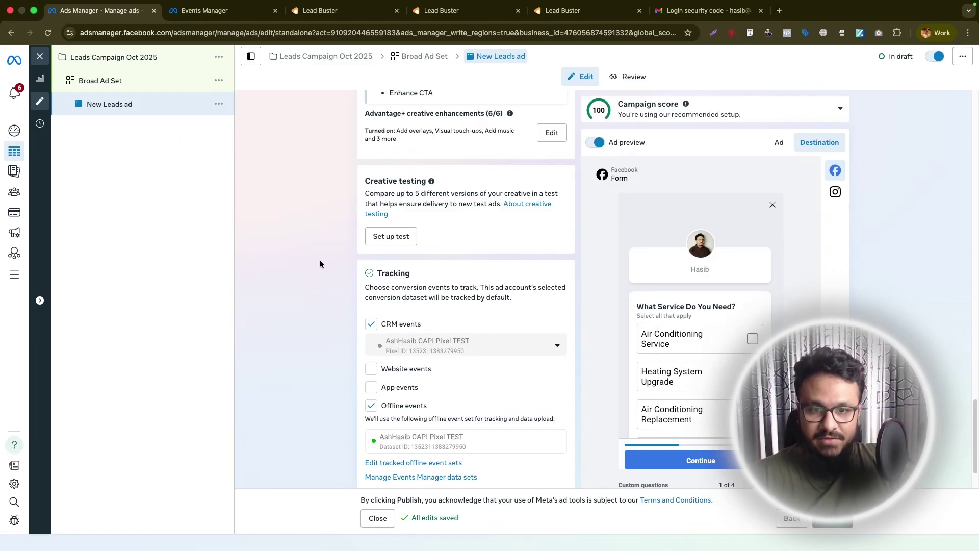
scroll(343, 278, "up", 20)
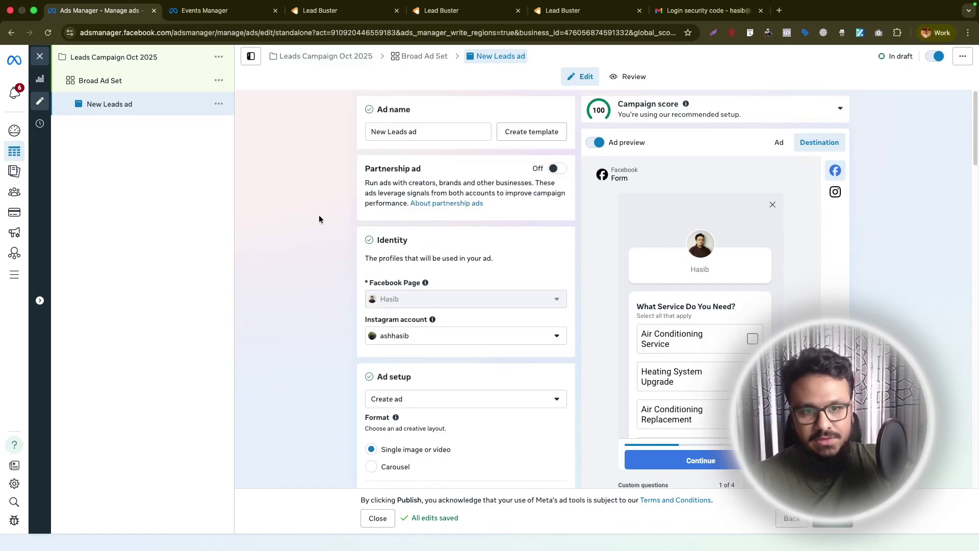